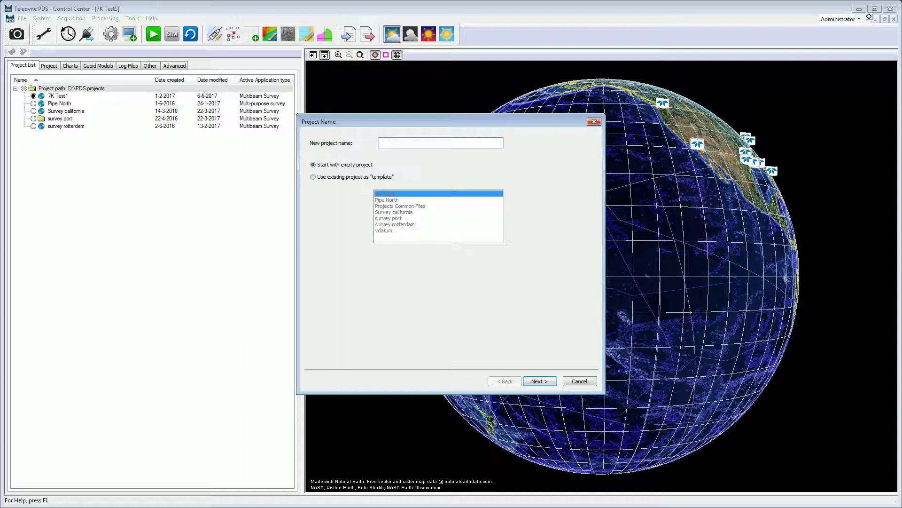
# Name the new empty project 'test' and continue to its configuration settings
pyautogui.write('test')
pyautogui.click(538, 381)
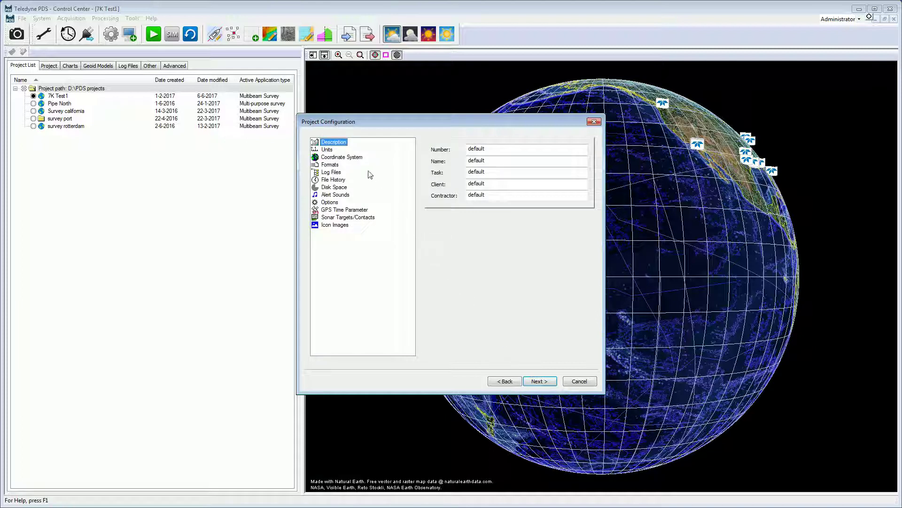
# Review the project's WGS84 / UTM Zone-31N coordinate system and continue to the application type
pyautogui.click(360, 157)
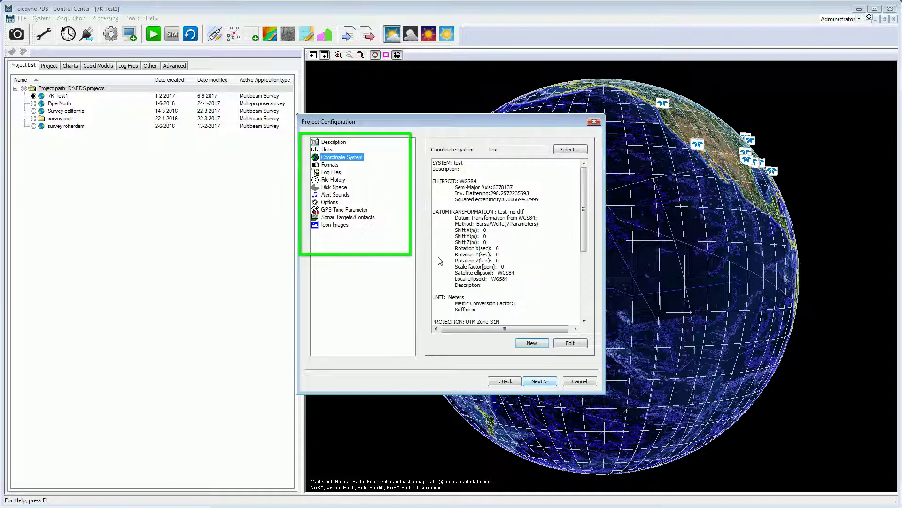
pyautogui.click(540, 382)
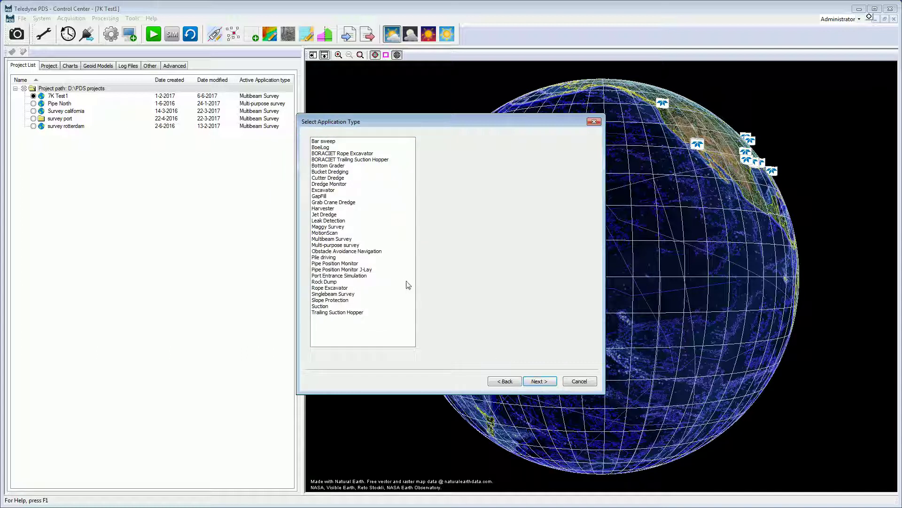
# Choose Multibeam Survey as the application type and start the configuration wizard
pyautogui.click(350, 240)
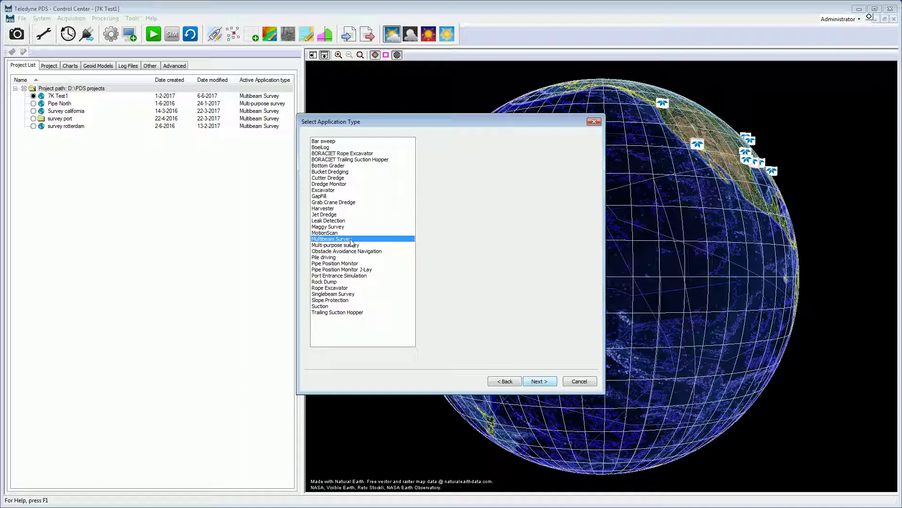
pyautogui.click(536, 382)
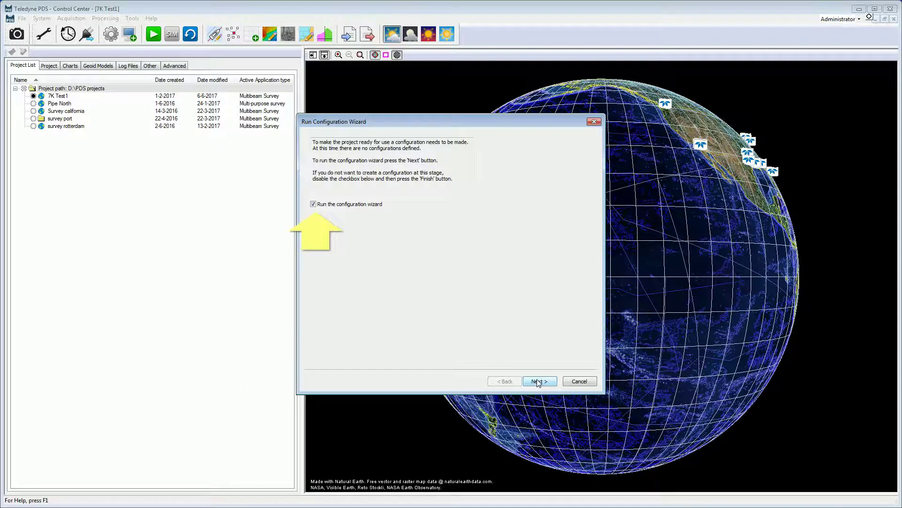
pyautogui.click(539, 381)
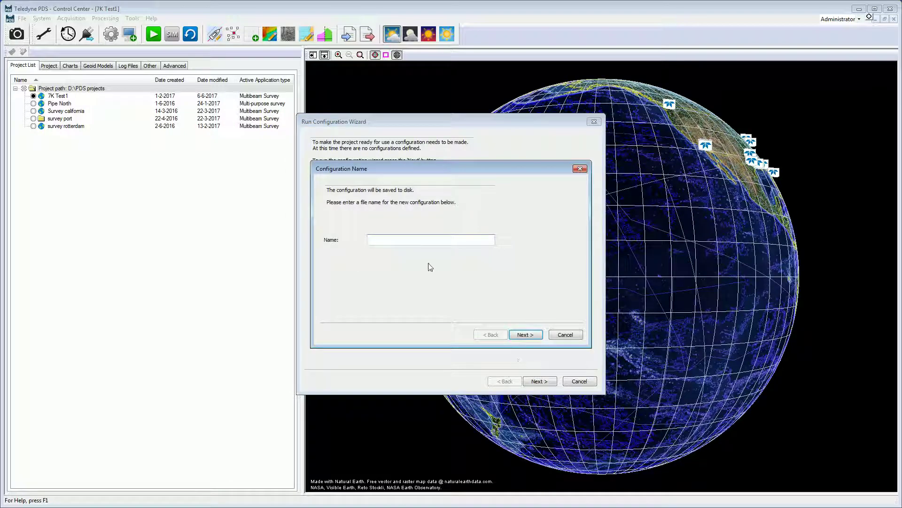
# Name the configuration 'spread' and create a new local vessel named VC
pyautogui.write('spread')
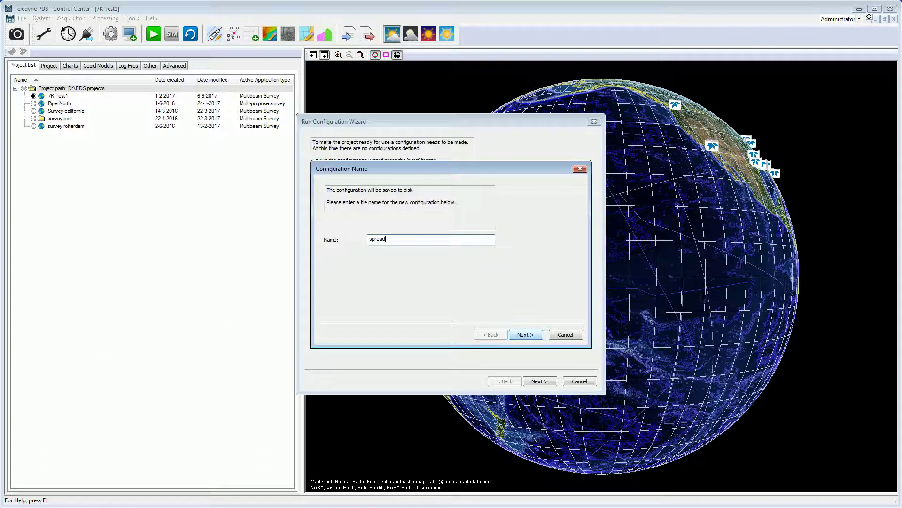
pyautogui.click(524, 334)
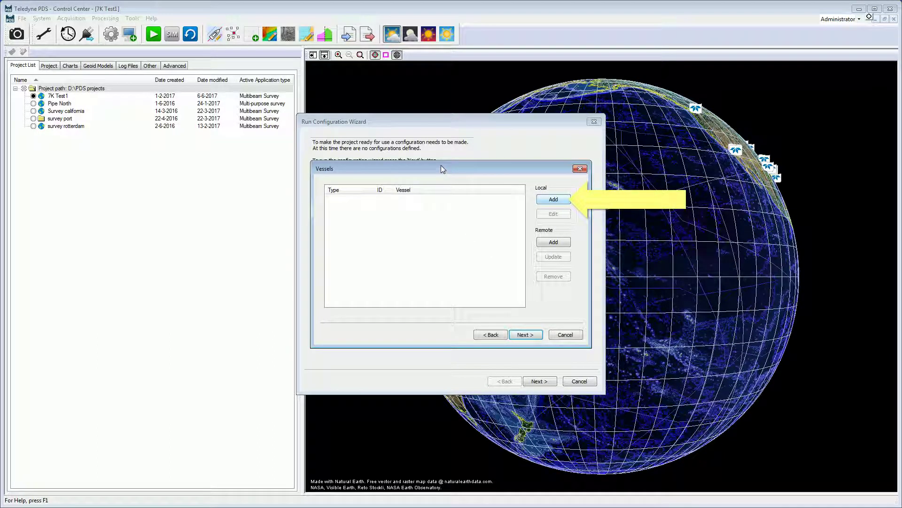
pyautogui.click(546, 199)
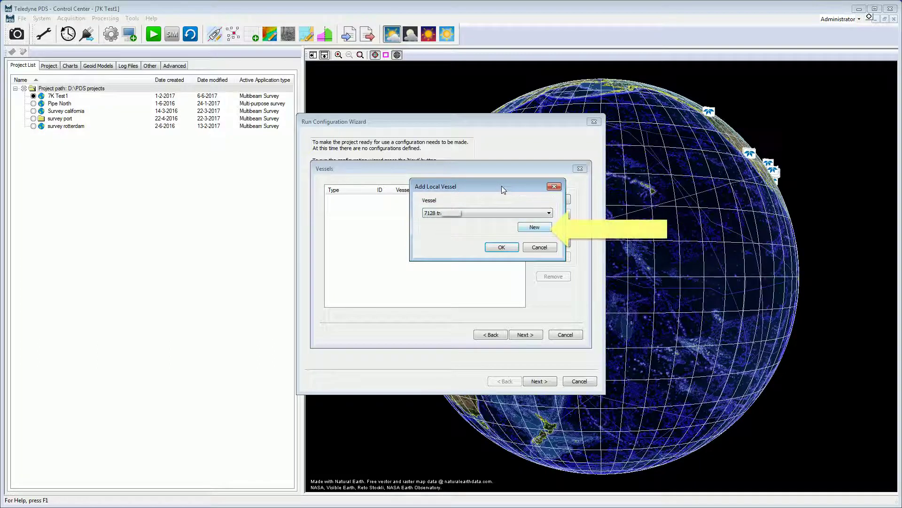
pyautogui.click(534, 227)
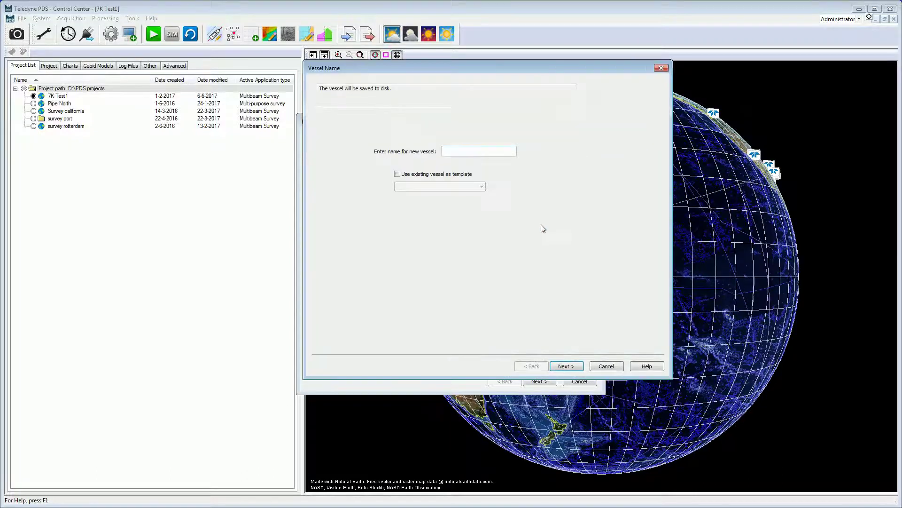
pyautogui.click(459, 156)
pyautogui.write('VC')
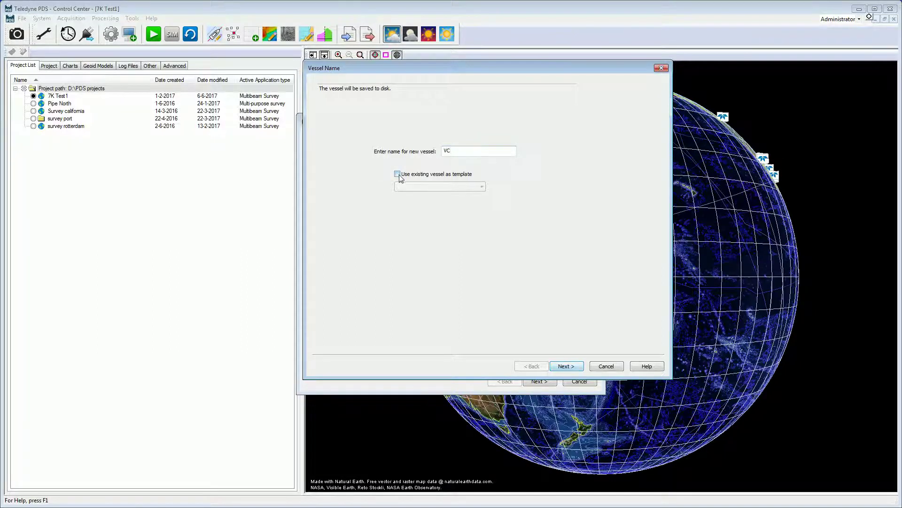
pyautogui.click(570, 364)
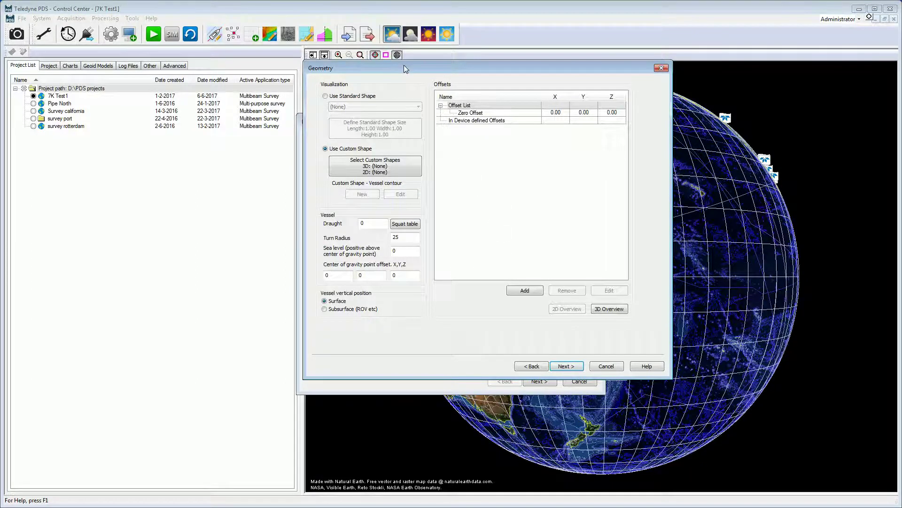
pyautogui.moveTo(404, 68); pyautogui.dragTo(310, 109)
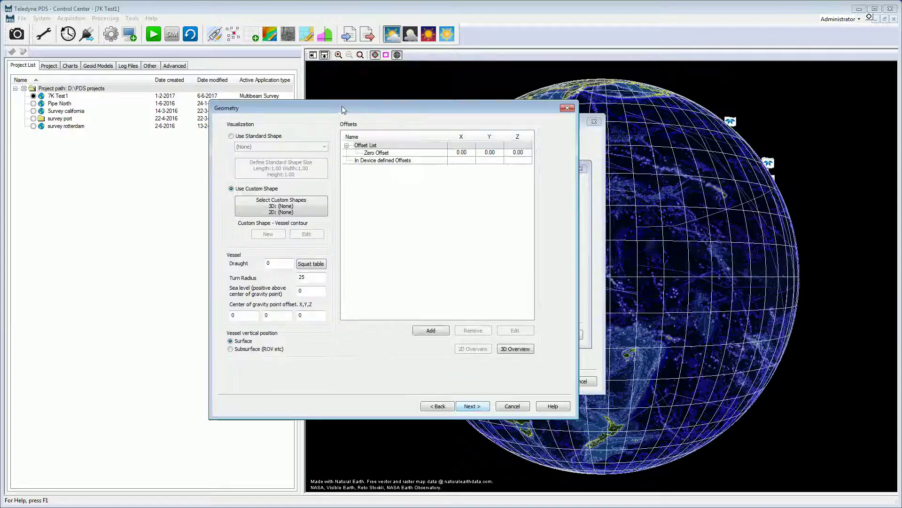
# Accept default settings for vessel VC on every page from Geometry to Alarms, then finish
pyautogui.click(471, 406)
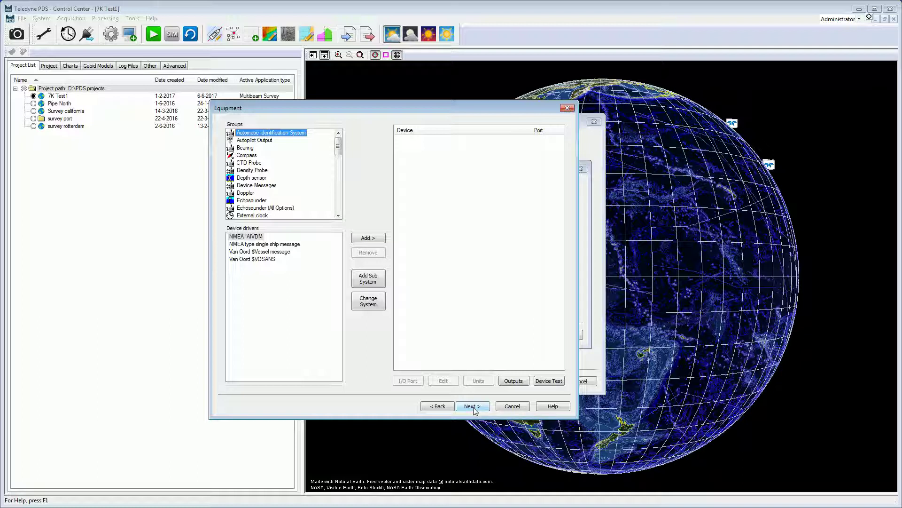
pyautogui.click(472, 407)
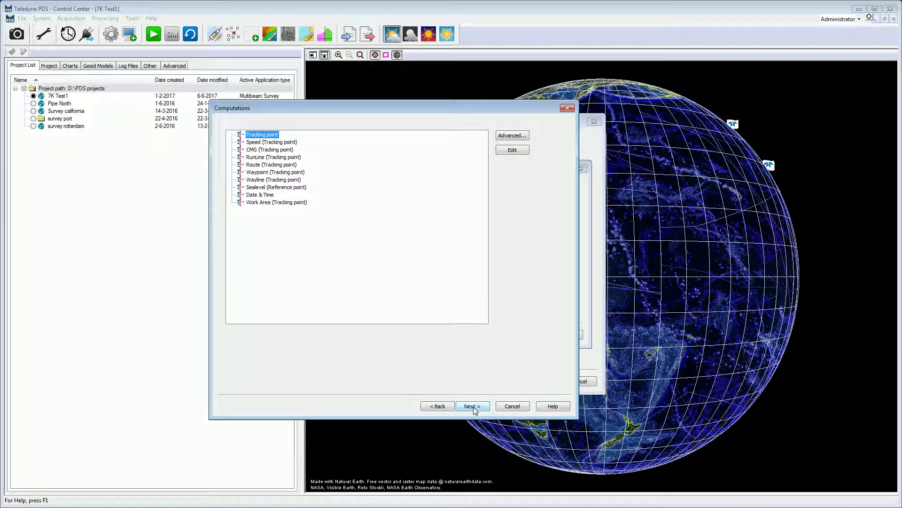
pyautogui.click(472, 407)
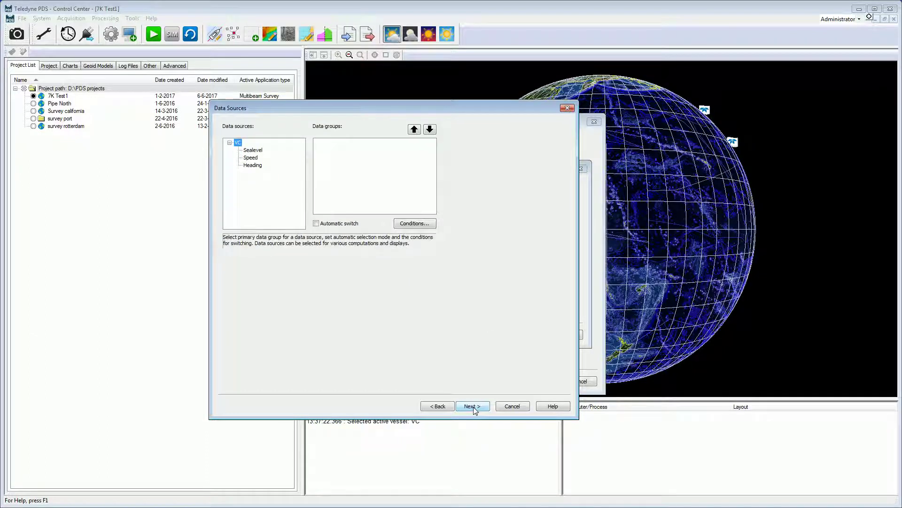
pyautogui.click(473, 407)
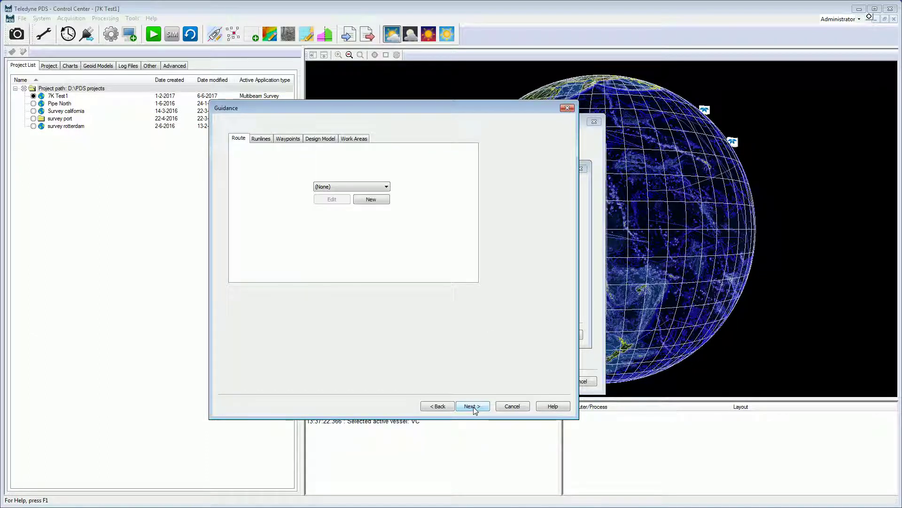
pyautogui.click(473, 407)
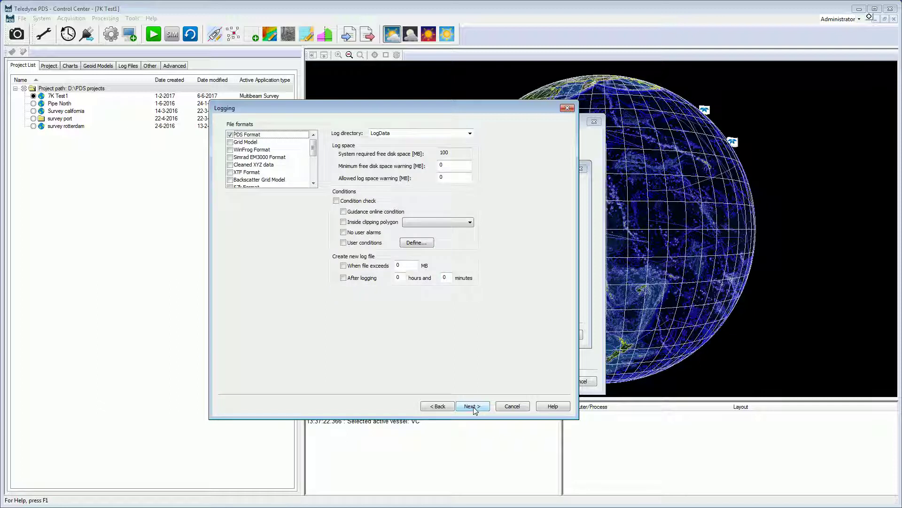
pyautogui.click(473, 407)
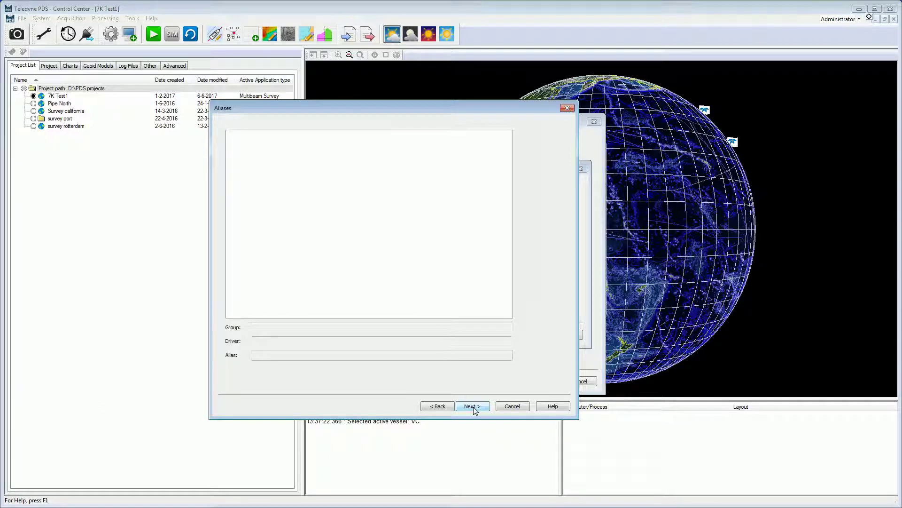
pyautogui.click(473, 408)
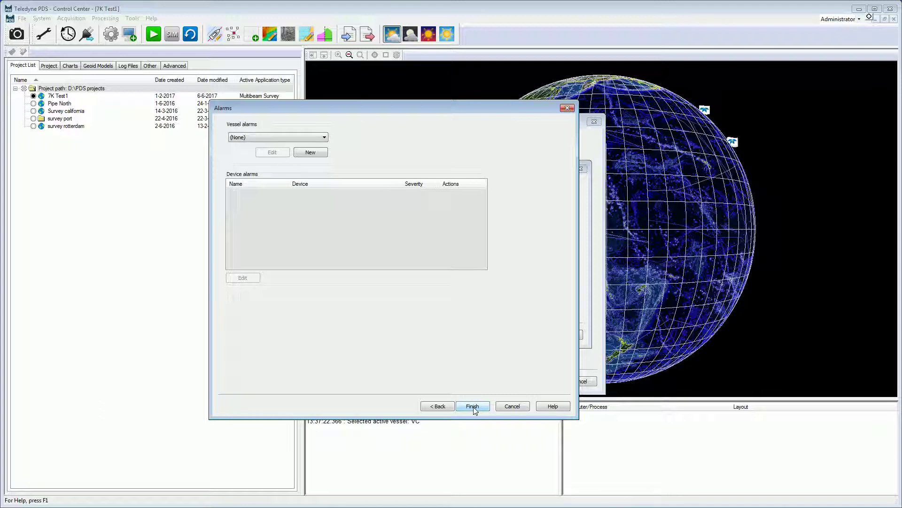
pyautogui.click(474, 406)
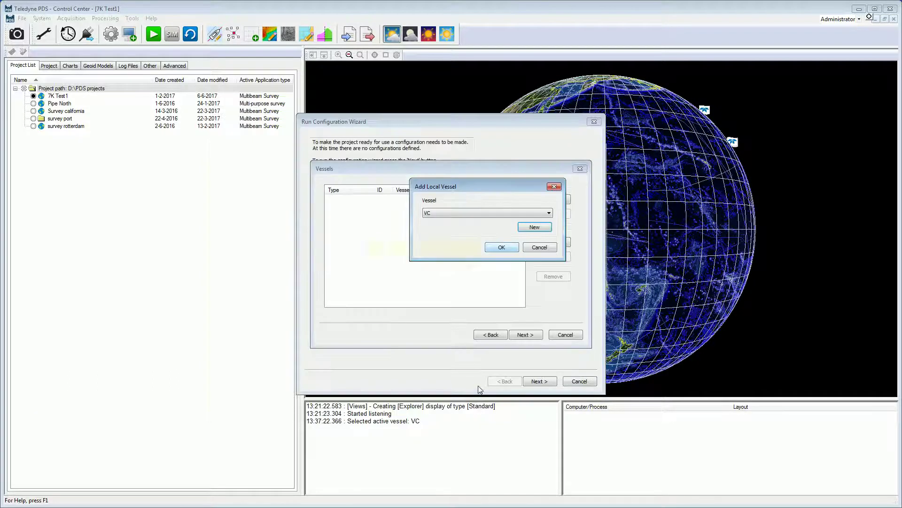
# Add VC to the spread configuration and accept default layouts, events and alarms
pyautogui.click(501, 247)
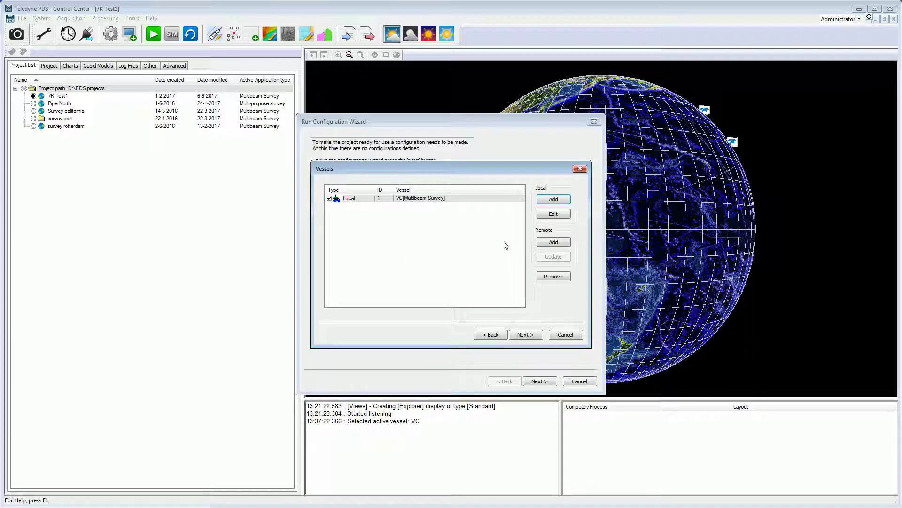
pyautogui.click(466, 203)
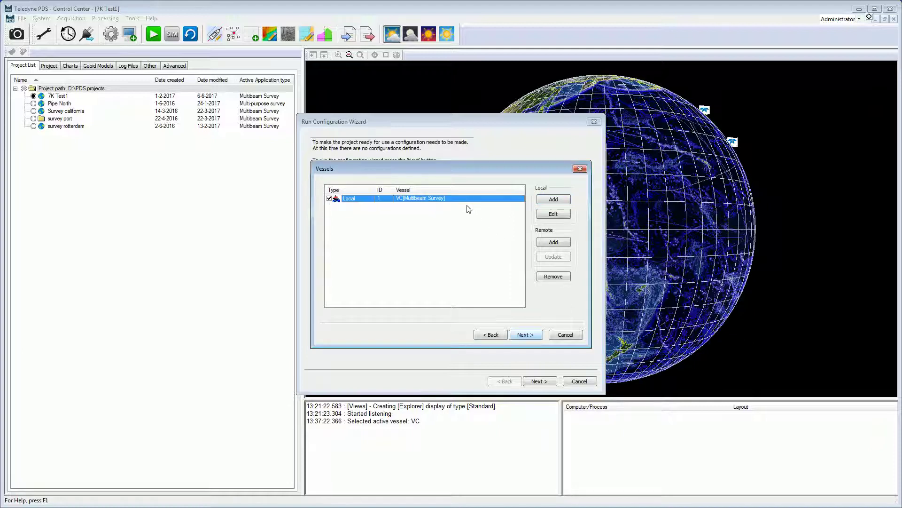
pyautogui.click(531, 337)
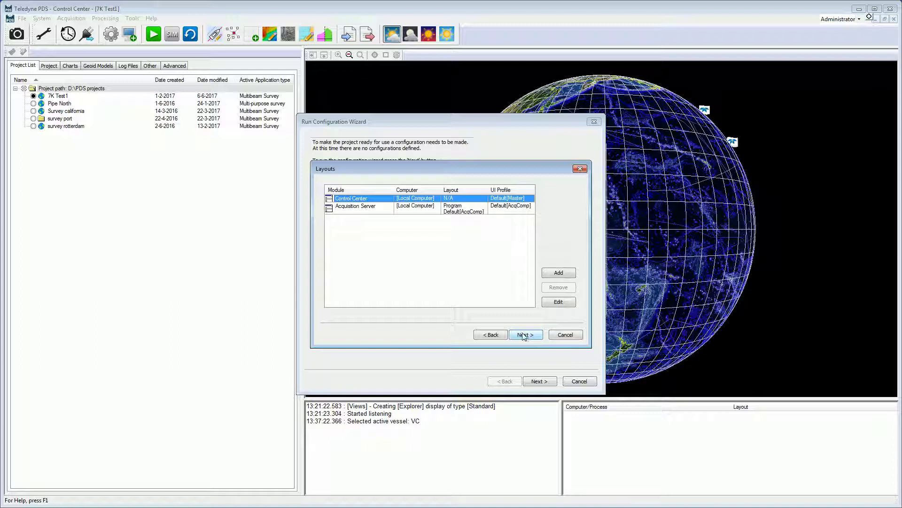
pyautogui.click(524, 334)
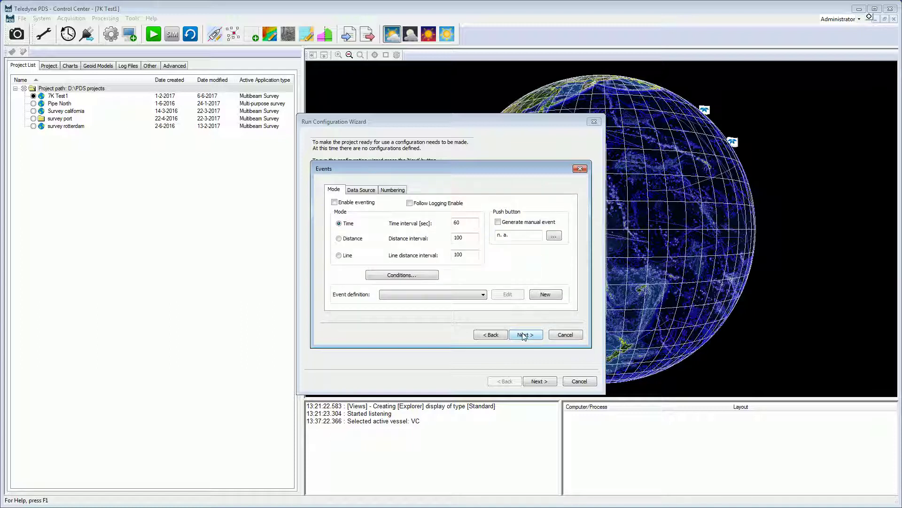
pyautogui.click(524, 335)
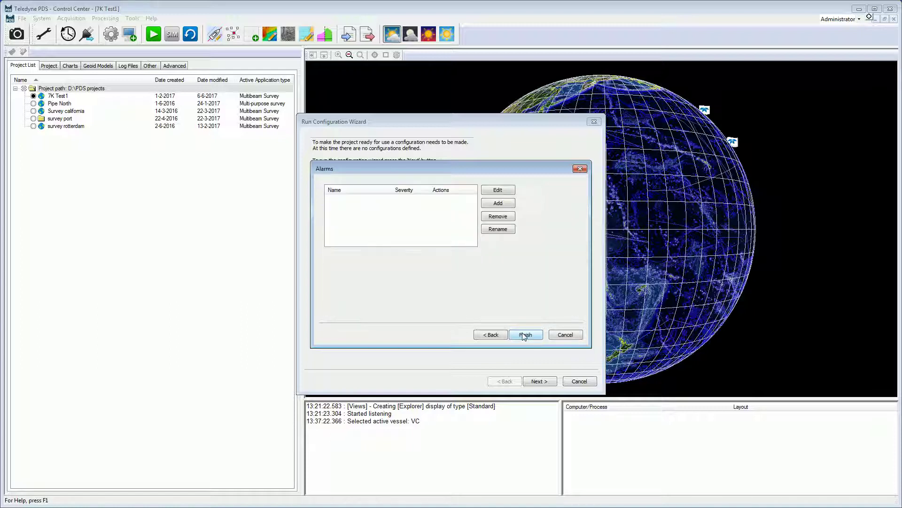
pyautogui.click(525, 335)
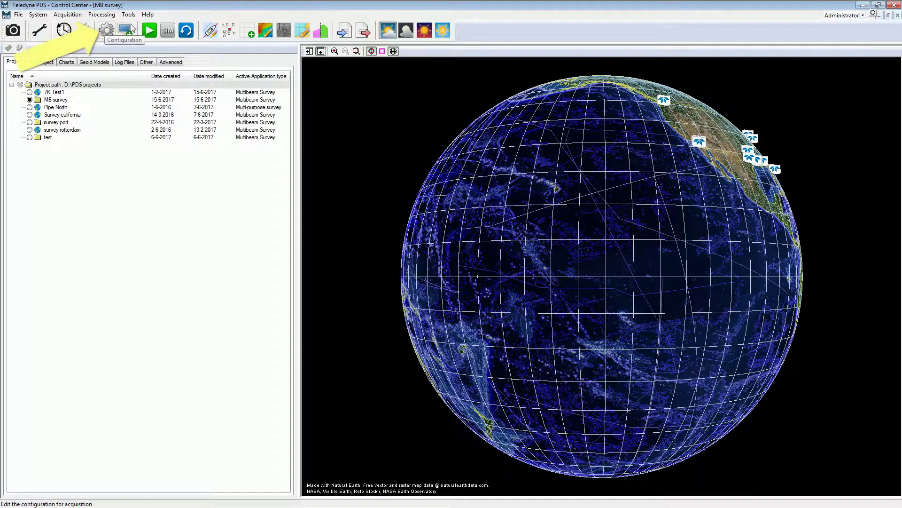
# Open the spread configuration's local vessel, Survey vessel2, for editing
pyautogui.click(107, 31)
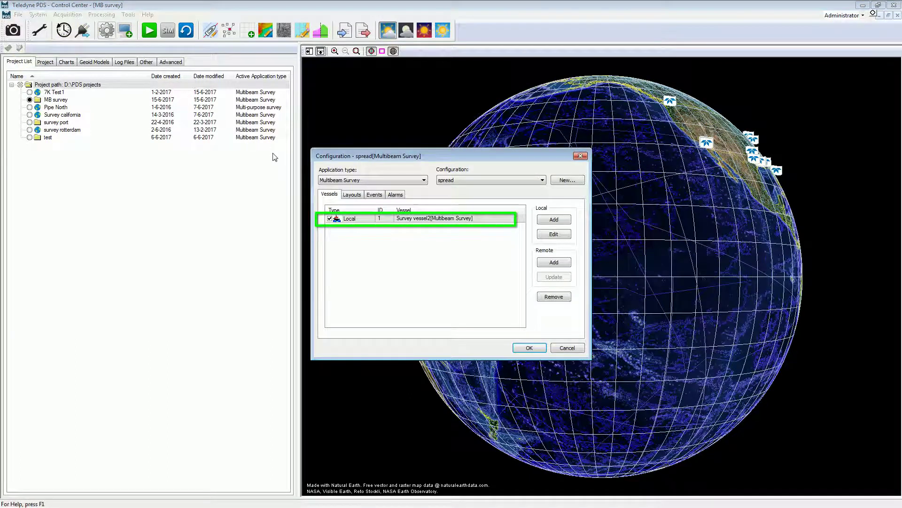
pyautogui.click(359, 221)
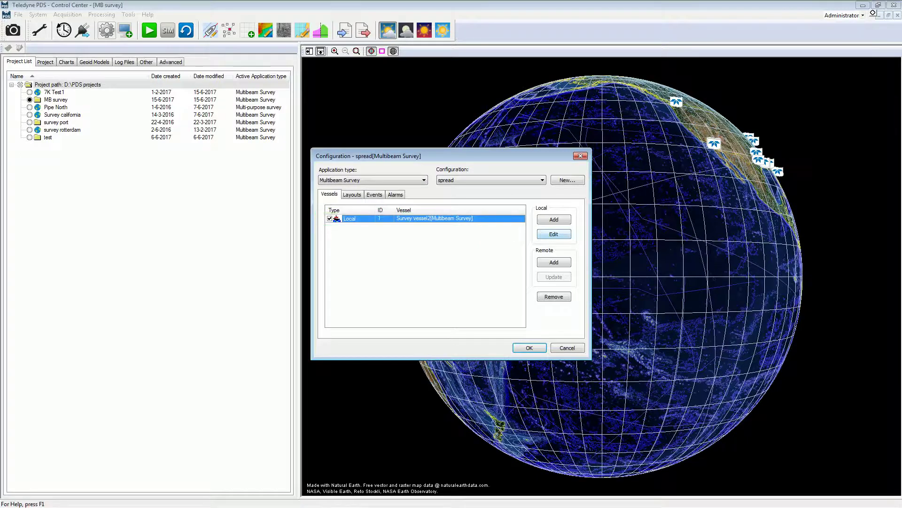
pyautogui.click(554, 234)
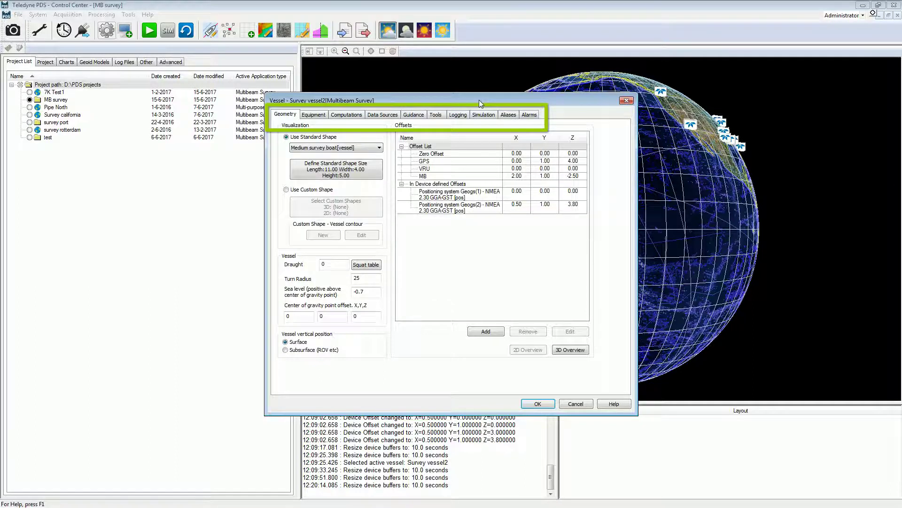
# List the standard vessel shapes available for Survey vessel2's geometry
pyautogui.moveTo(478, 100); pyautogui.dragTo(454, 98)
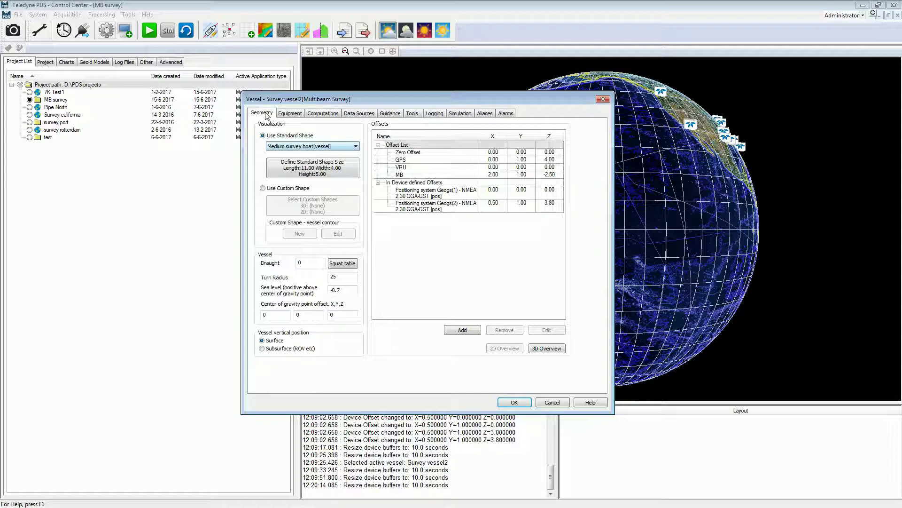
pyautogui.click(357, 148)
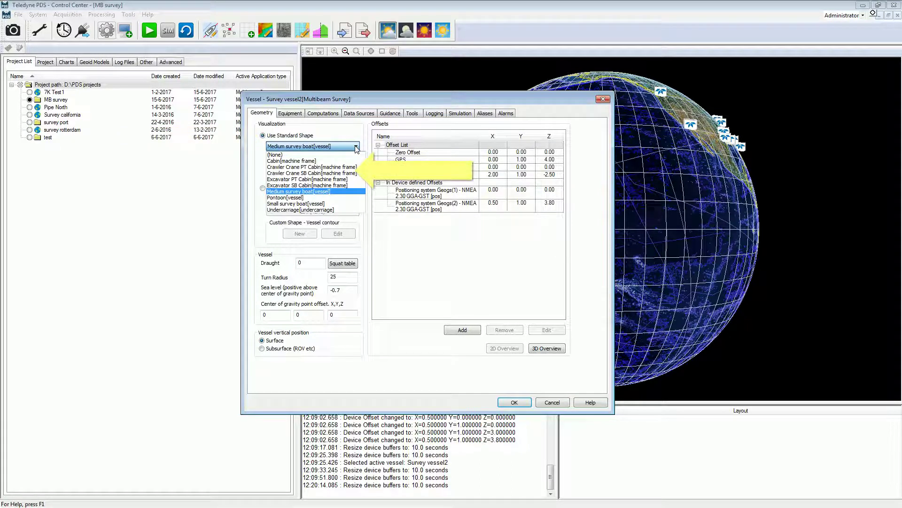
# Keep the Medium survey boat shape and review its standard shape size
pyautogui.click(357, 148)
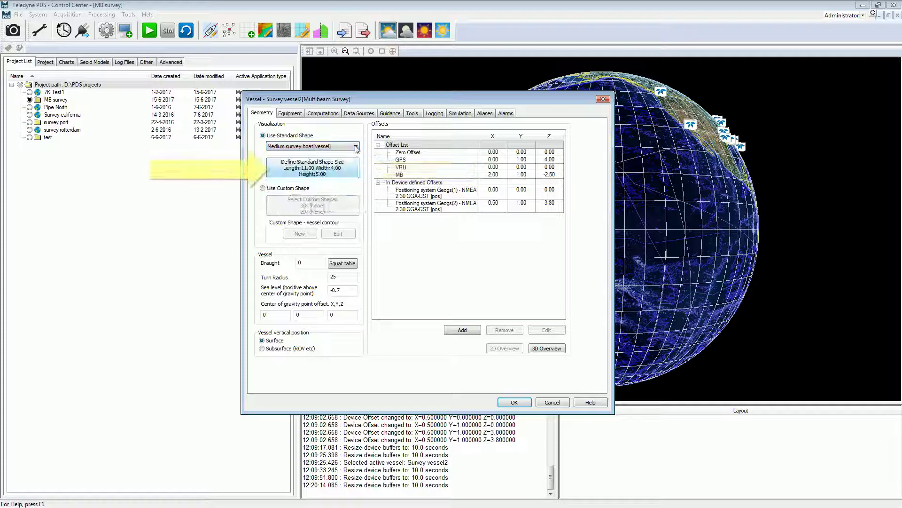
pyautogui.click(342, 167)
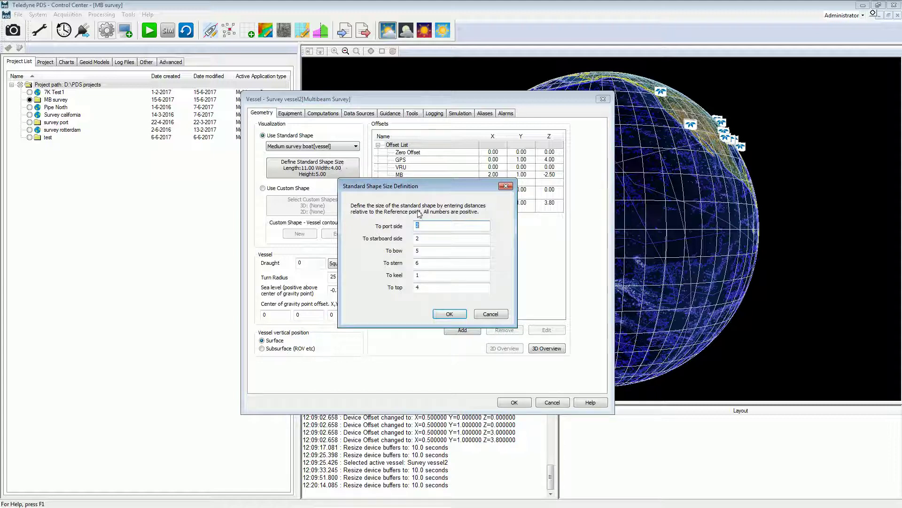
pyautogui.click(443, 226)
pyautogui.click(450, 313)
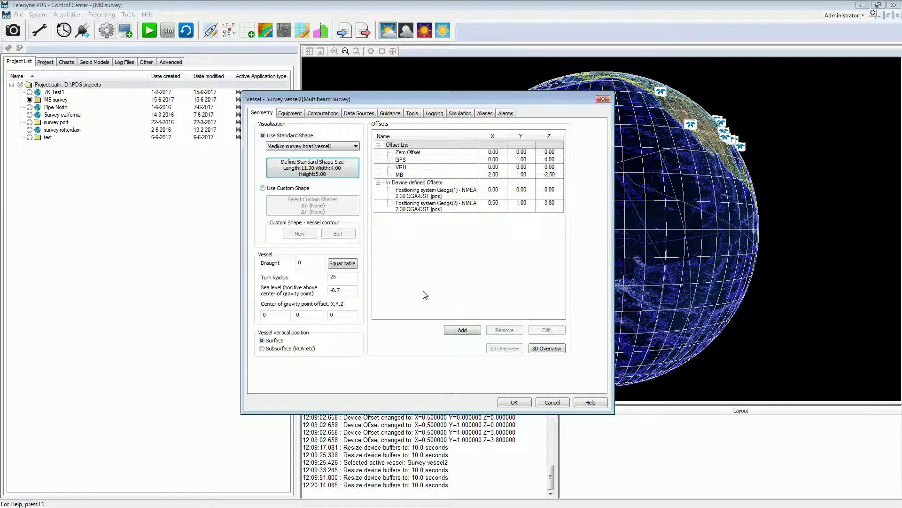
# Switch to a custom shape, leaving Wireframe (DXF) type and the 3D shape as (None)
pyautogui.click(263, 189)
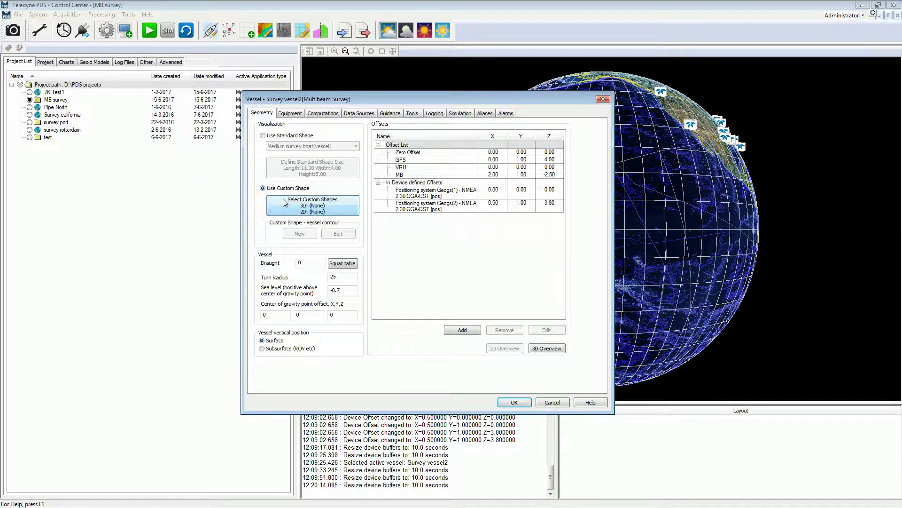
pyautogui.click(285, 202)
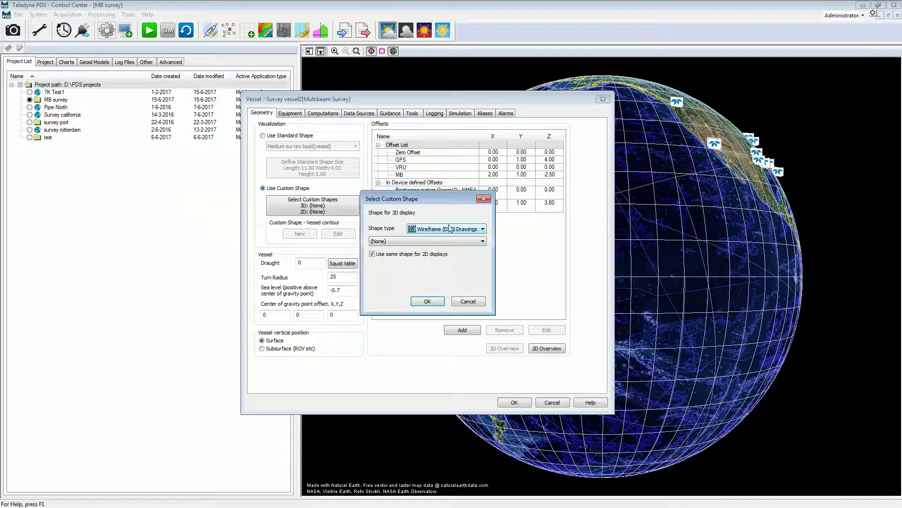
pyautogui.click(481, 230)
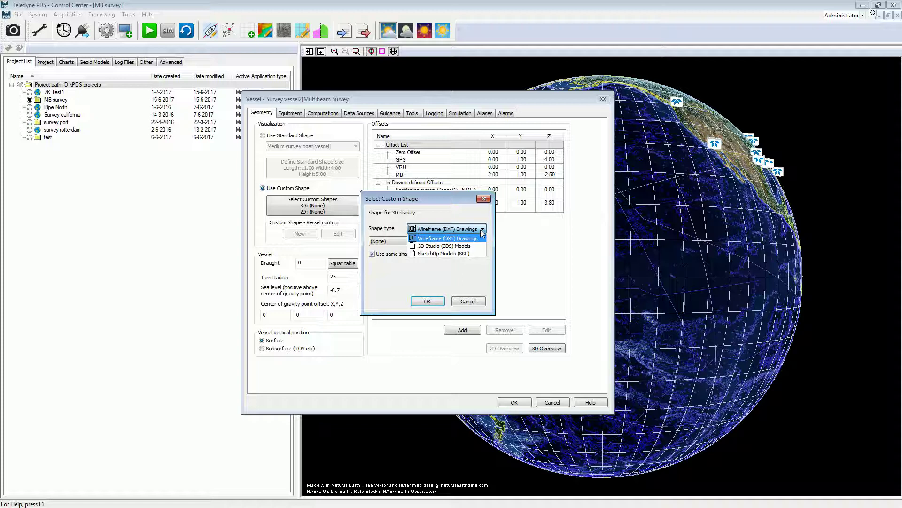
pyautogui.click(482, 230)
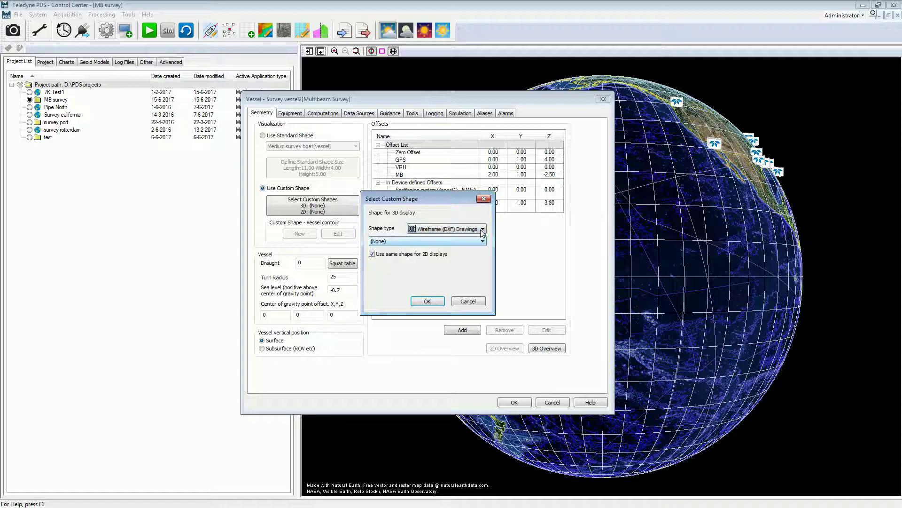
pyautogui.click(483, 242)
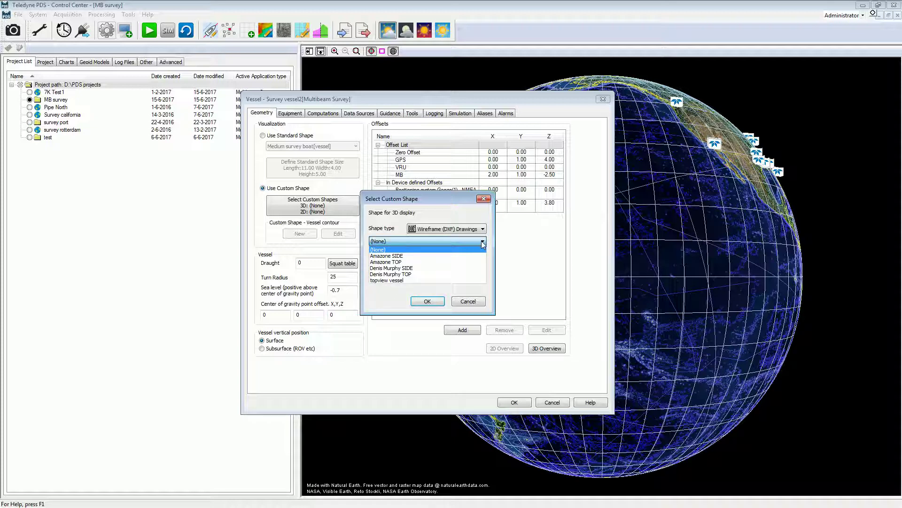
pyautogui.click(483, 242)
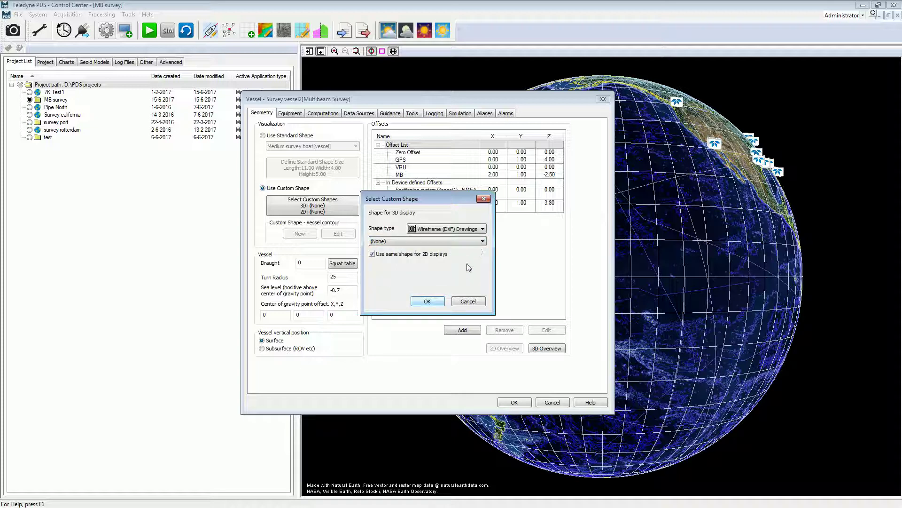
pyautogui.click(435, 301)
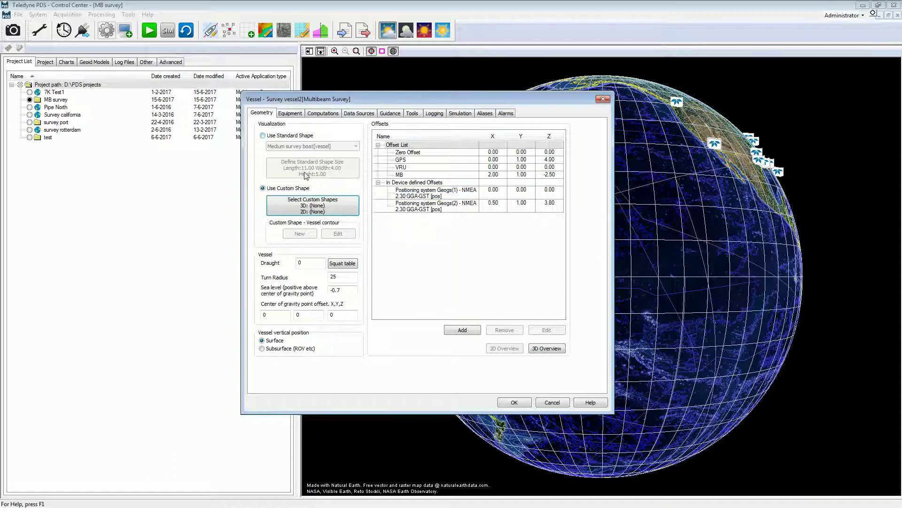
# Return to the standard shape and browse the offset groups, abandoning a new offset
pyautogui.click(263, 136)
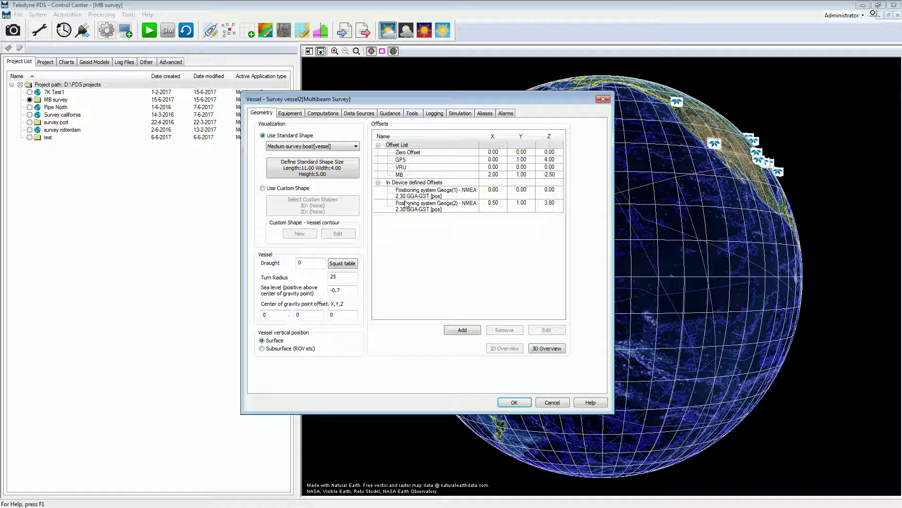
pyautogui.click(461, 149)
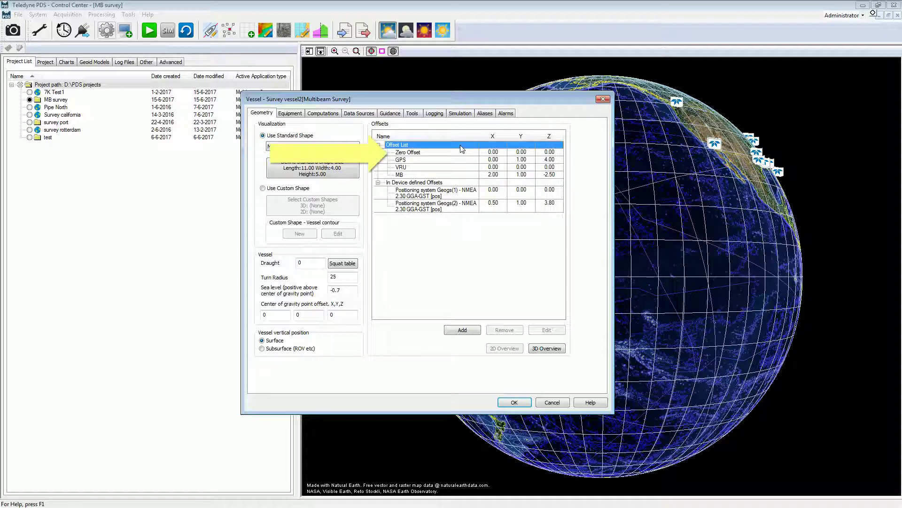
pyautogui.click(439, 183)
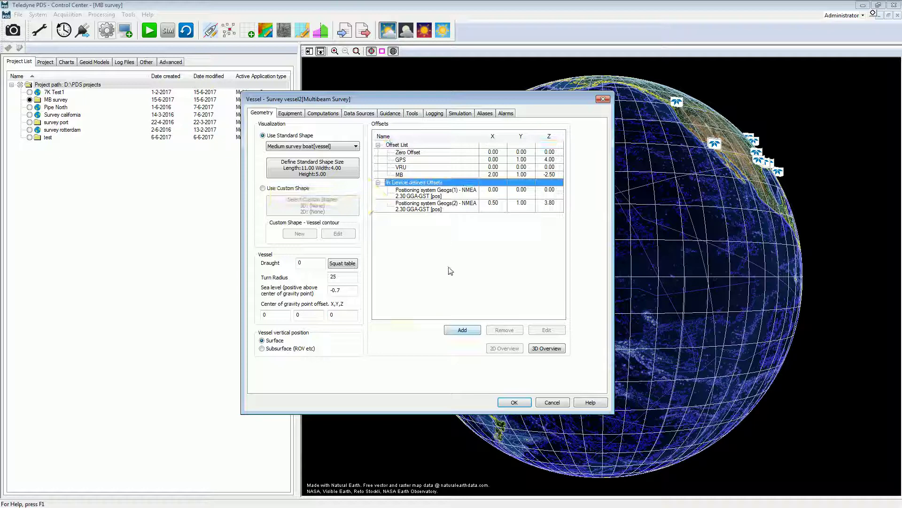
pyautogui.click(457, 331)
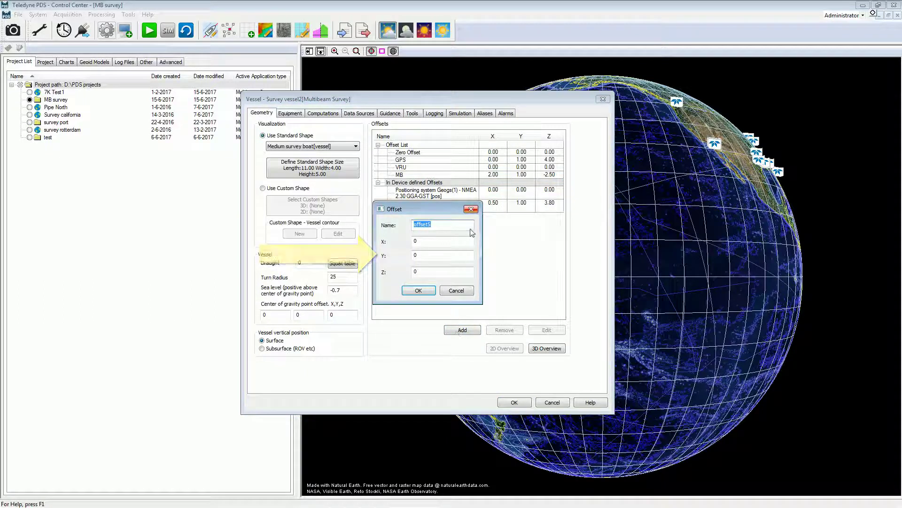
pyautogui.click(473, 212)
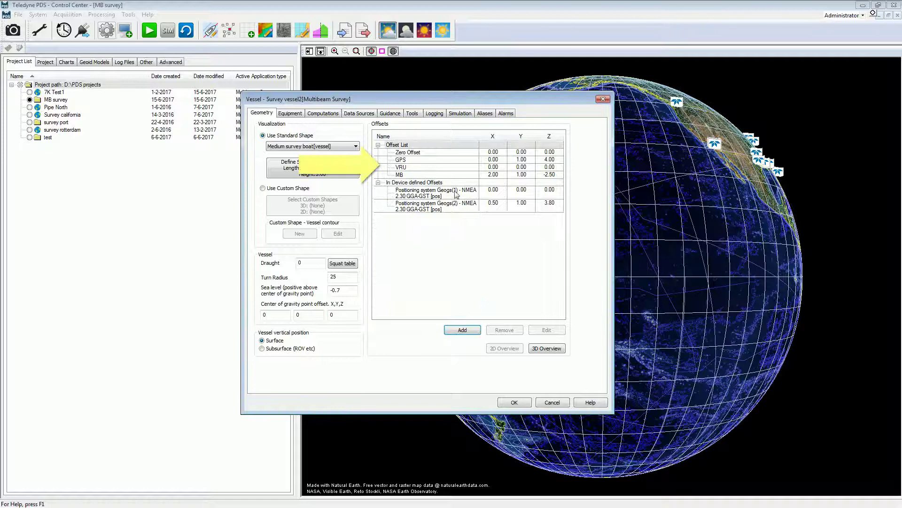
# Review the GPS offset (X 0, Y 1, Z 4) and select the Geogs positioning system offset
pyautogui.click(426, 160)
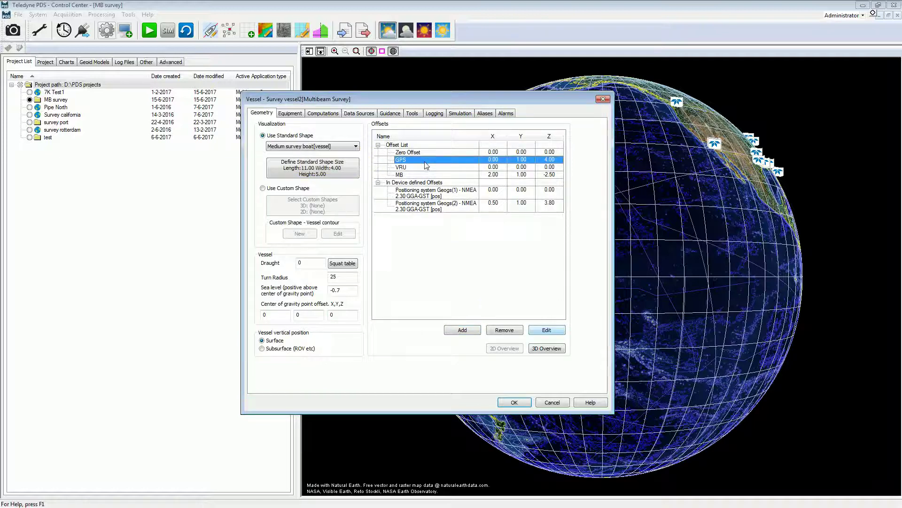
pyautogui.click(541, 331)
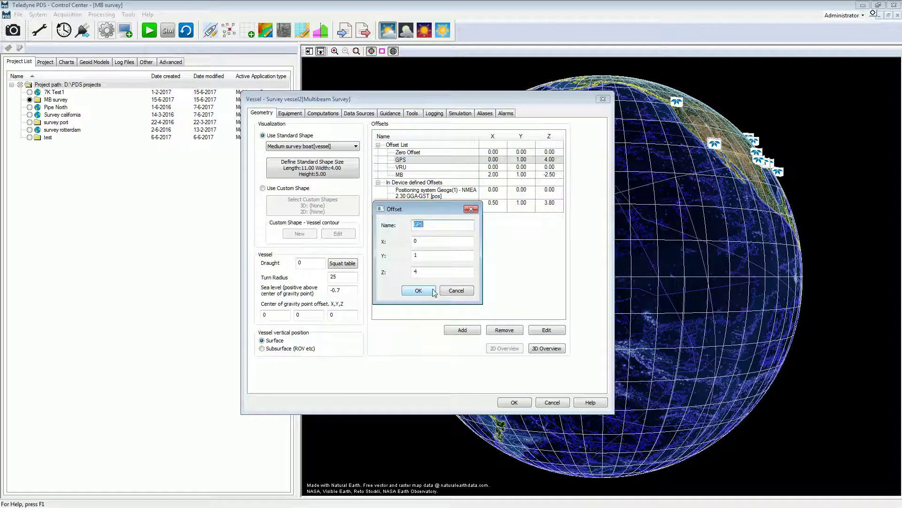
pyautogui.click(419, 291)
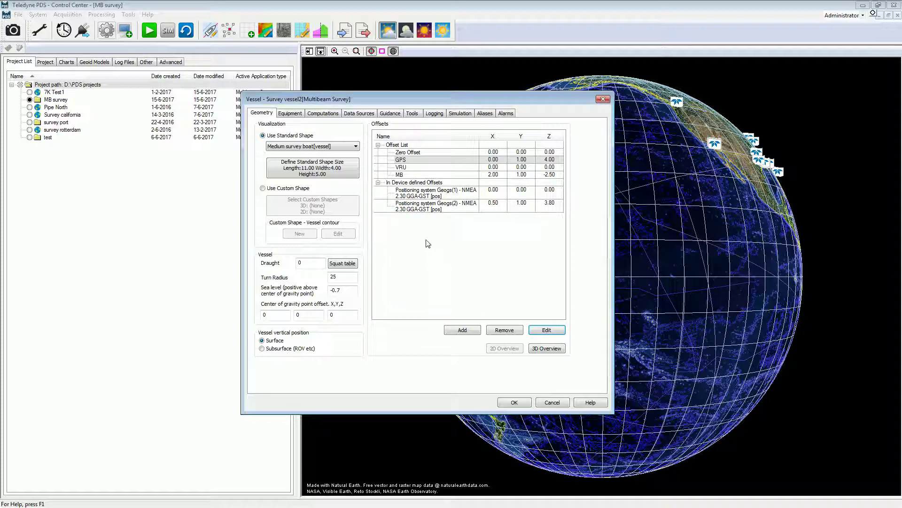
pyautogui.doubleClick(417, 163)
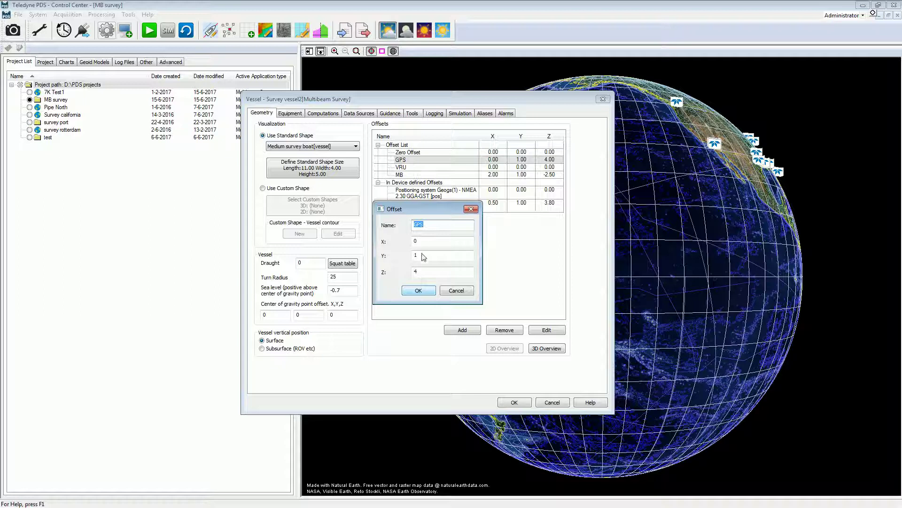
pyautogui.click(417, 290)
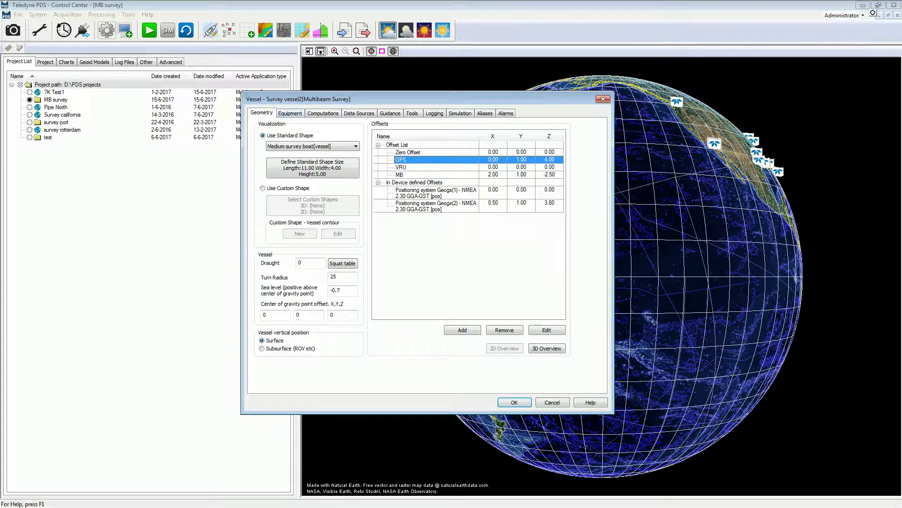
pyautogui.click(435, 193)
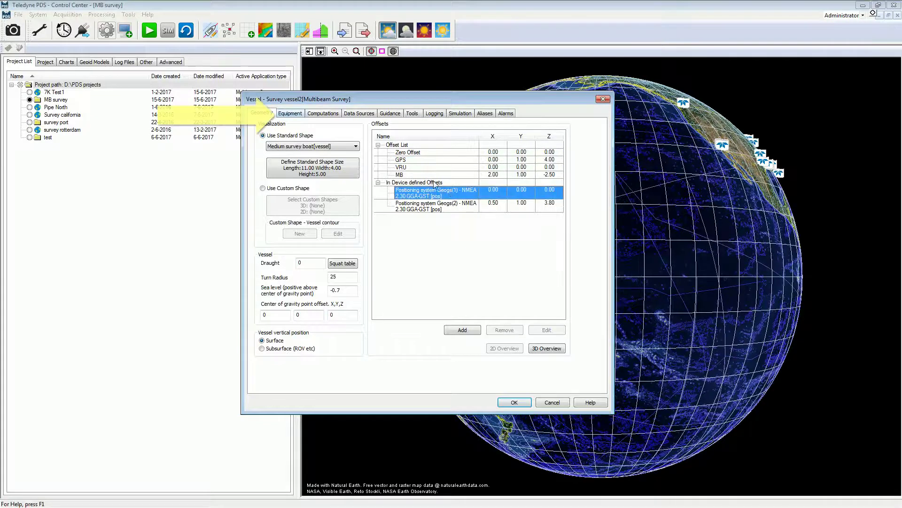
# Add a third Geogs positioning system using the NMEA 2.30 GGA-GST driver on COM1
pyautogui.click(296, 116)
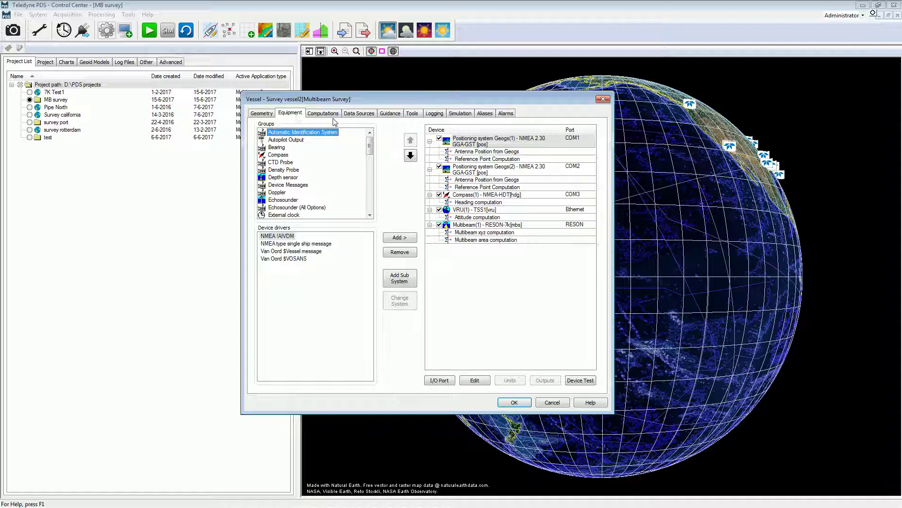
pyautogui.click(474, 129)
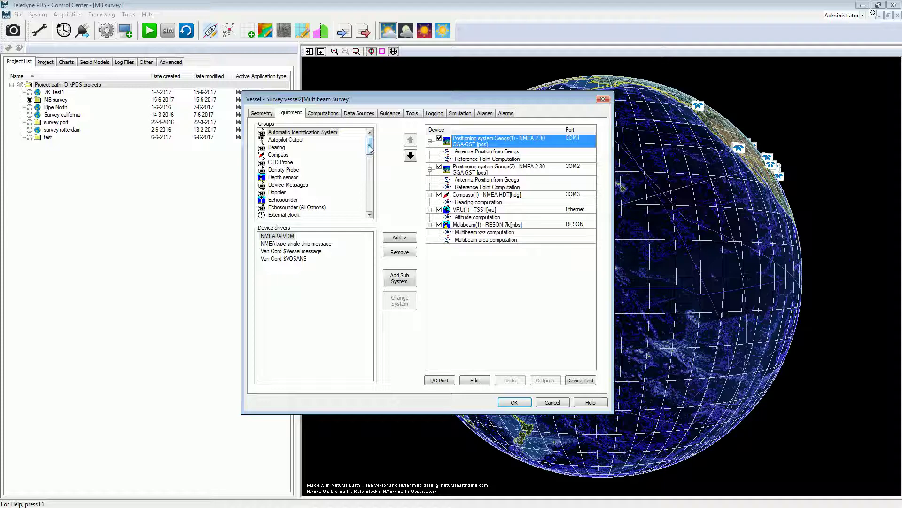
pyautogui.moveTo(370, 149); pyautogui.dragTo(370, 176)
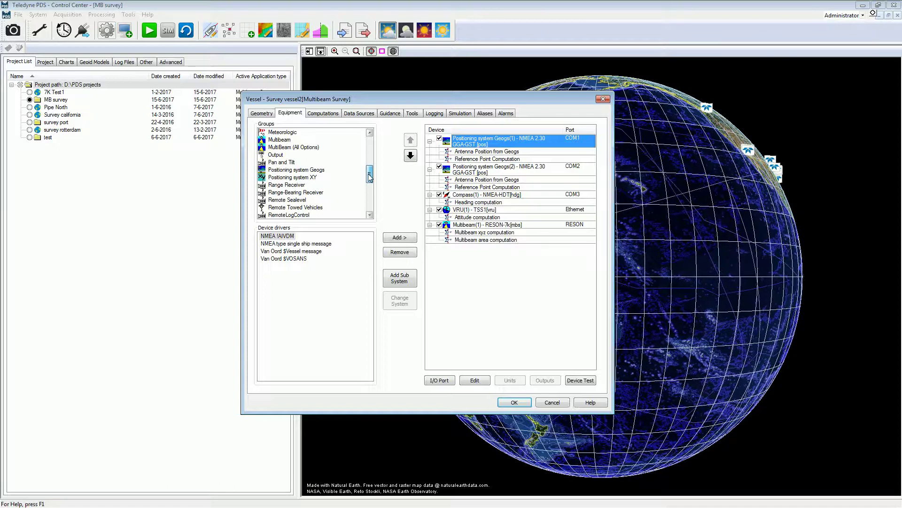
pyautogui.moveTo(370, 176); pyautogui.dragTo(347, 171)
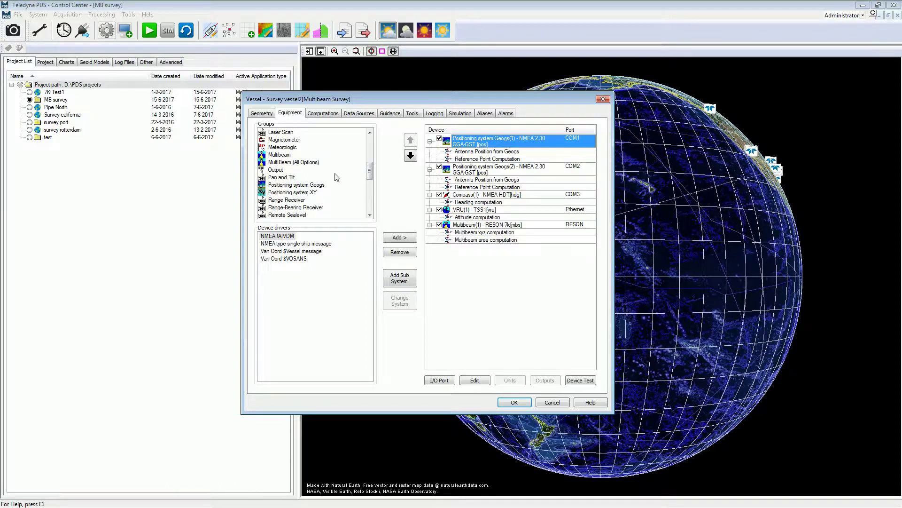
pyautogui.click(313, 185)
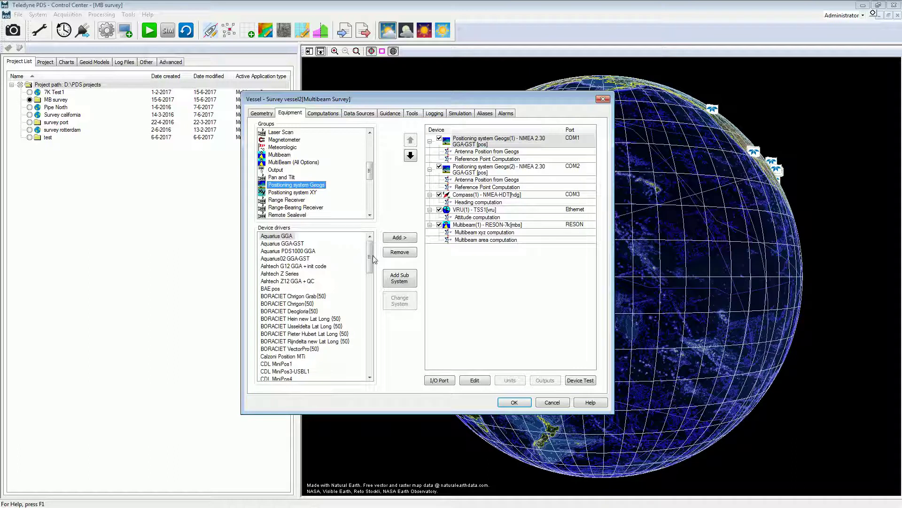
pyautogui.moveTo(374, 261); pyautogui.dragTo(352, 317)
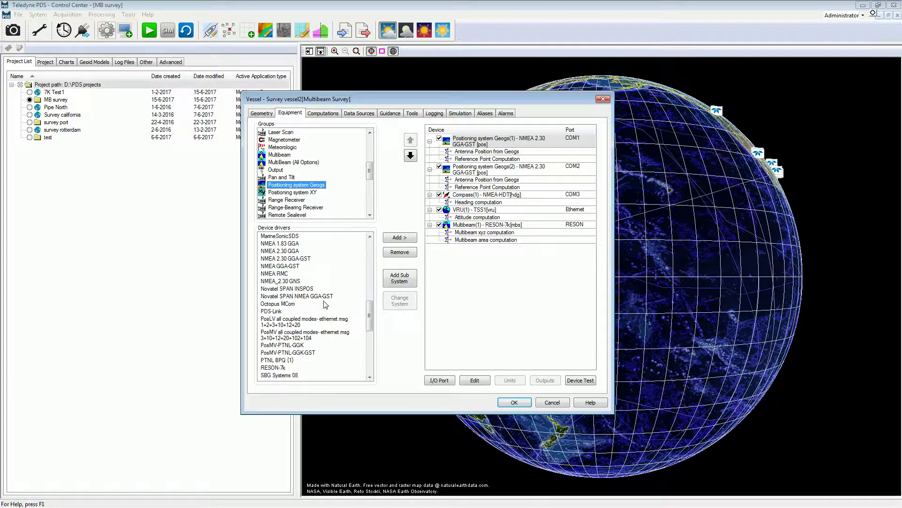
pyautogui.click(303, 260)
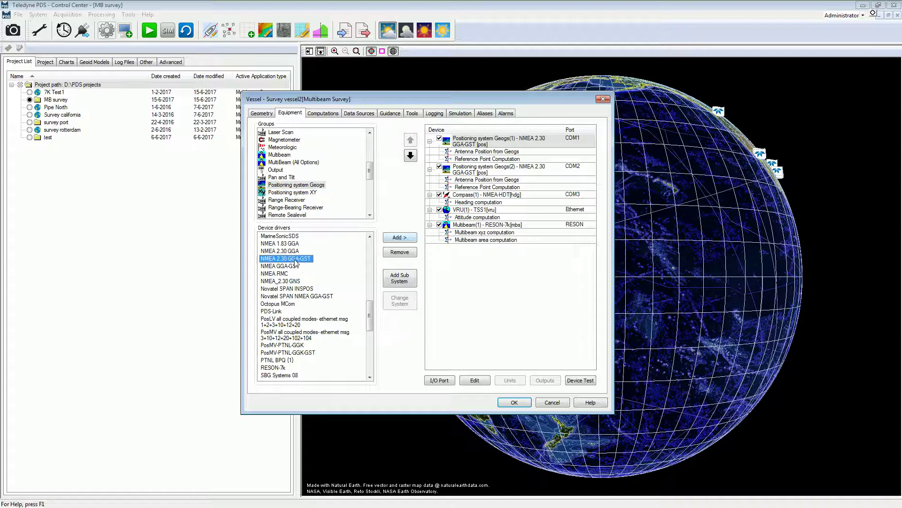
pyautogui.click(400, 237)
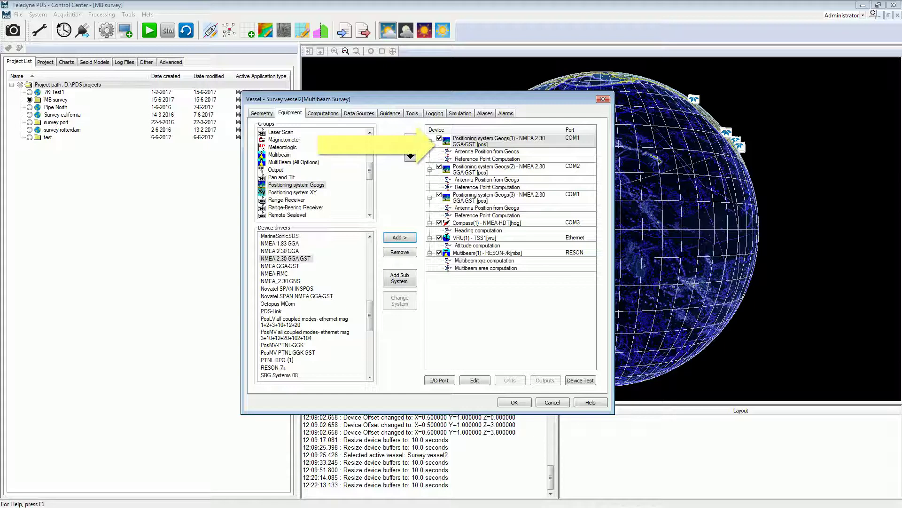
# Remove Positioning system Geogs(1) from the vessel's equipment
pyautogui.click(500, 141)
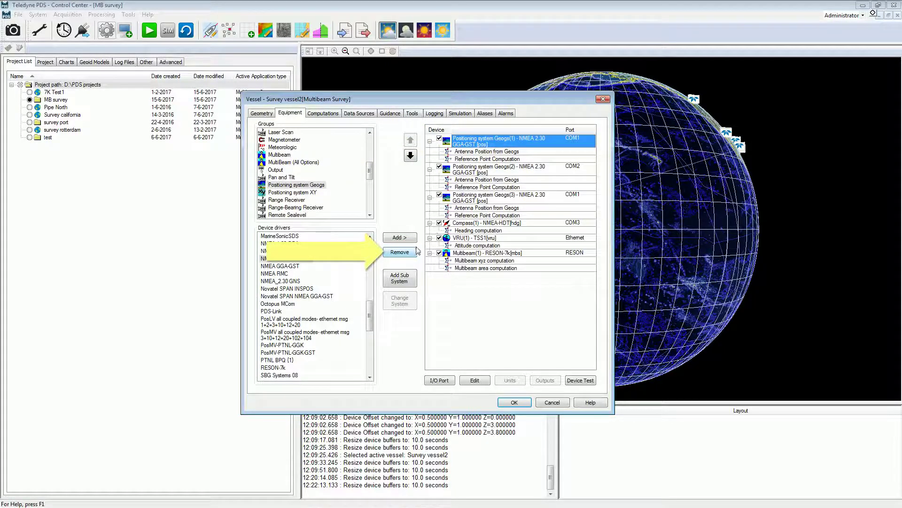
pyautogui.click(399, 252)
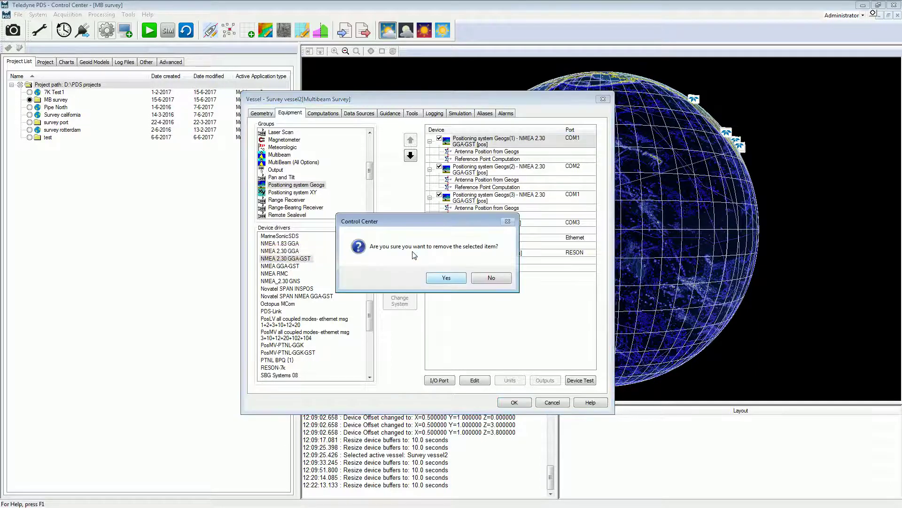
pyautogui.click(445, 278)
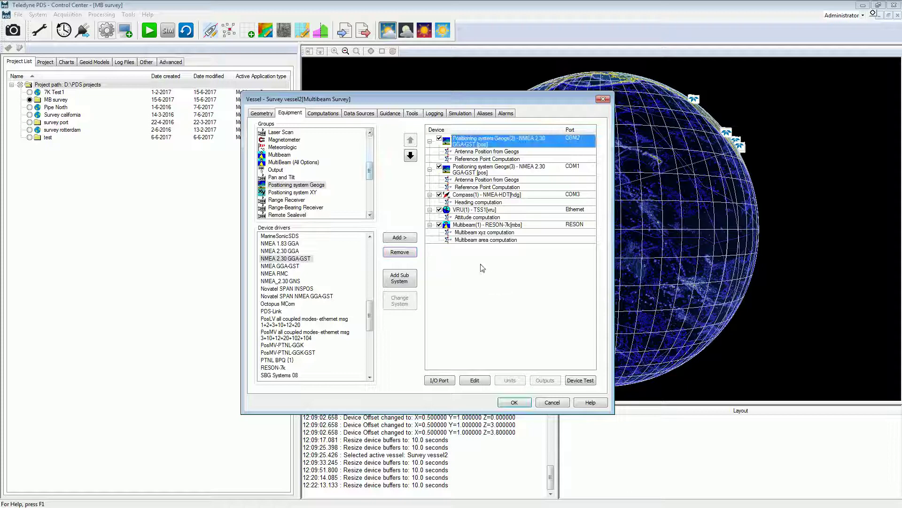
pyautogui.moveTo(371, 177)
pyautogui.mouseDown()
pyautogui.moveTo(370, 185)
pyautogui.moveTo(371, 176)
pyautogui.mouseUp()
pyautogui.click(279, 162)
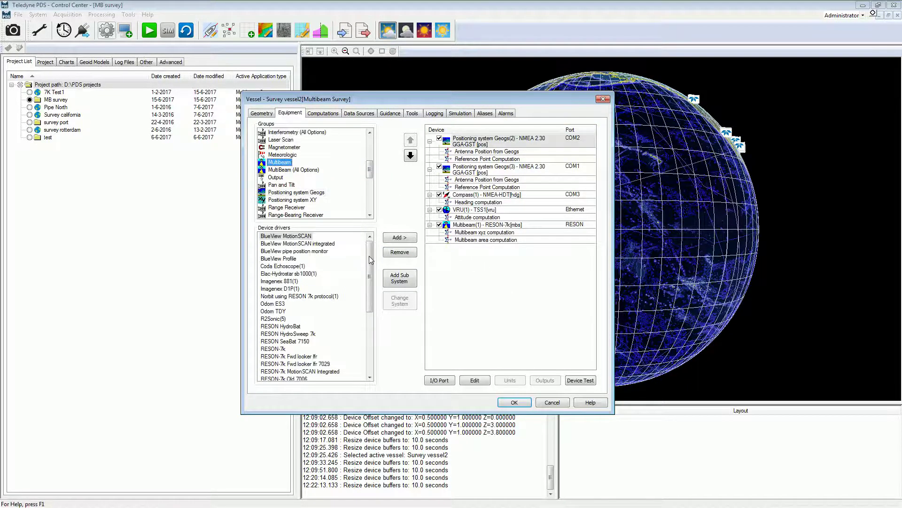
pyautogui.click(304, 170)
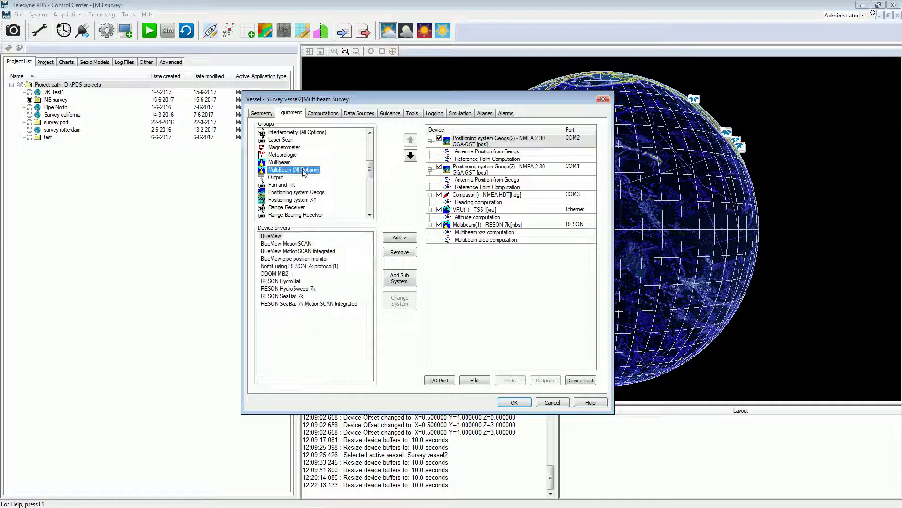
pyautogui.click(288, 296)
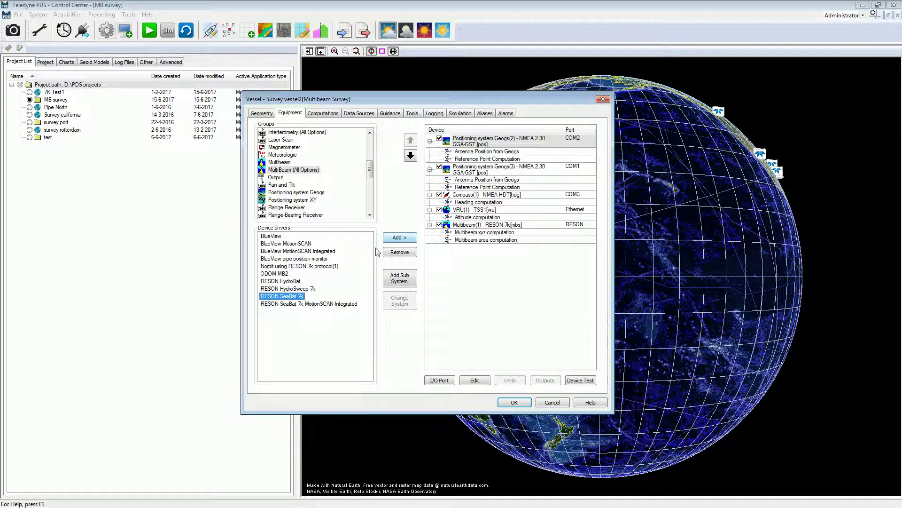
pyautogui.click(399, 238)
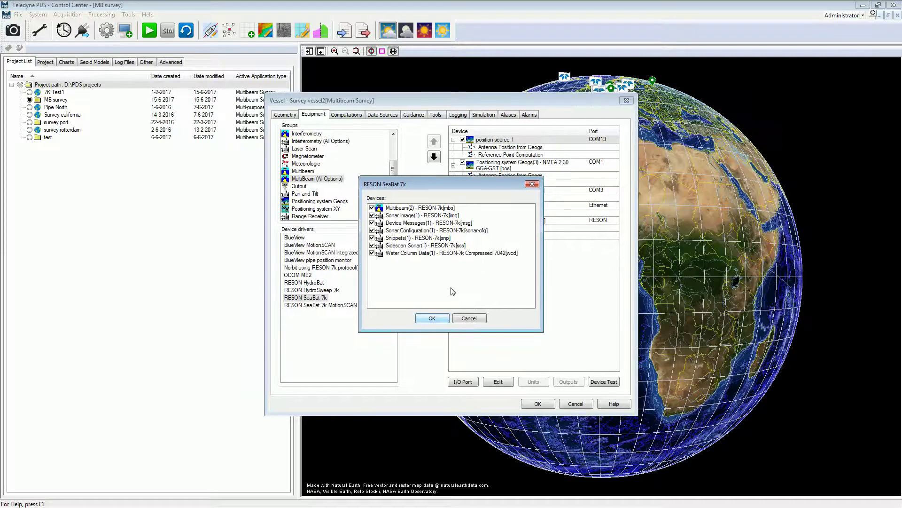
pyautogui.click(432, 318)
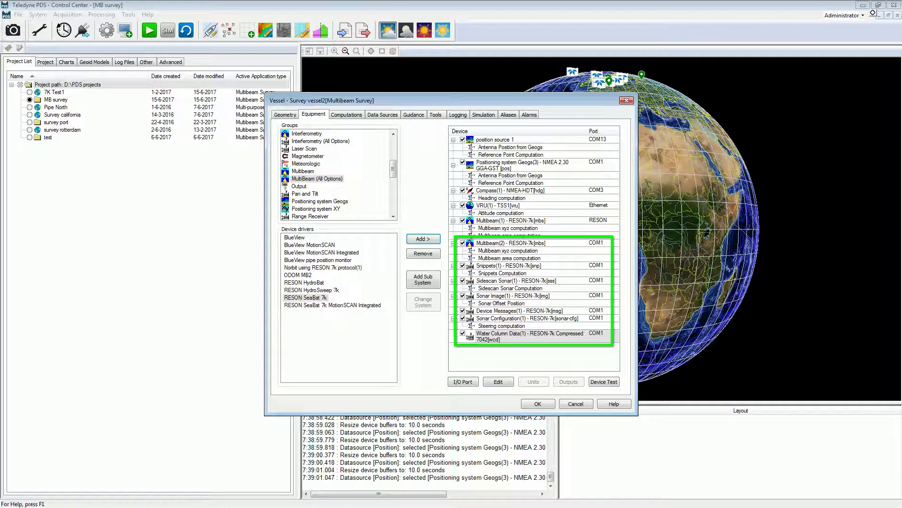
pyautogui.click(531, 336)
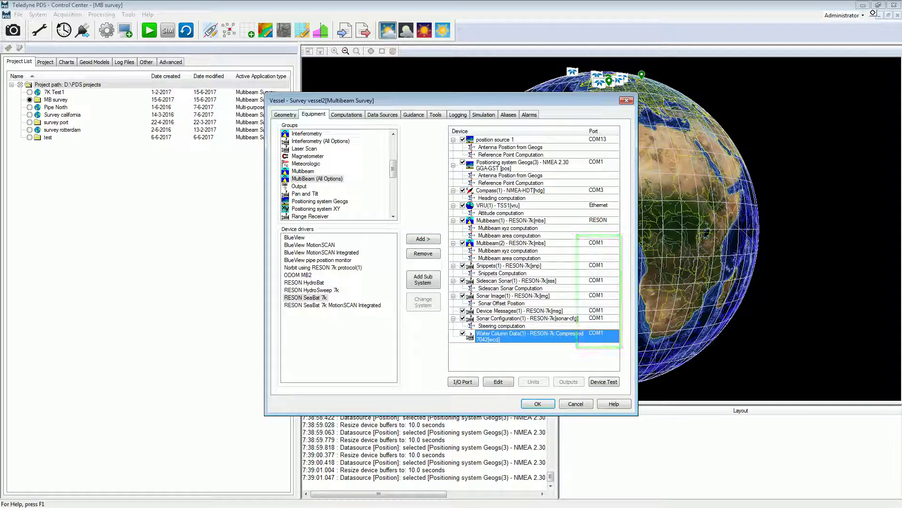
pyautogui.click(598, 319)
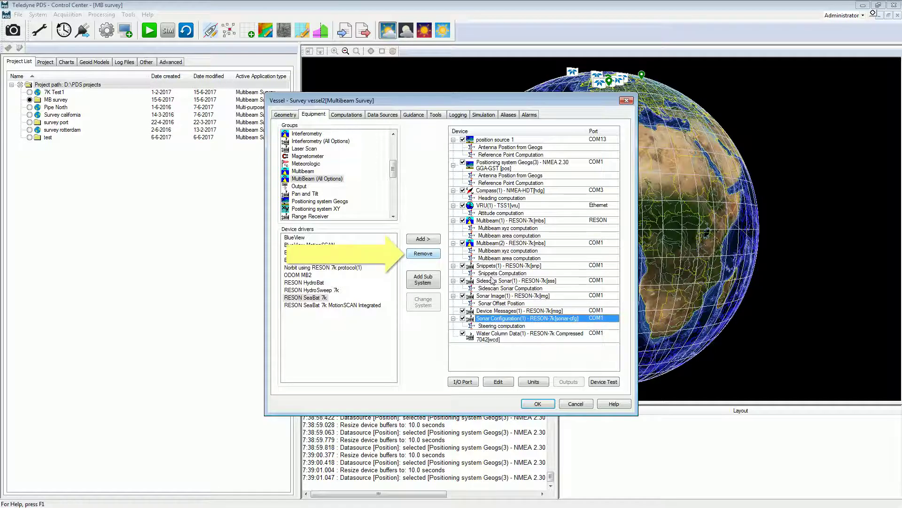
pyautogui.click(423, 254)
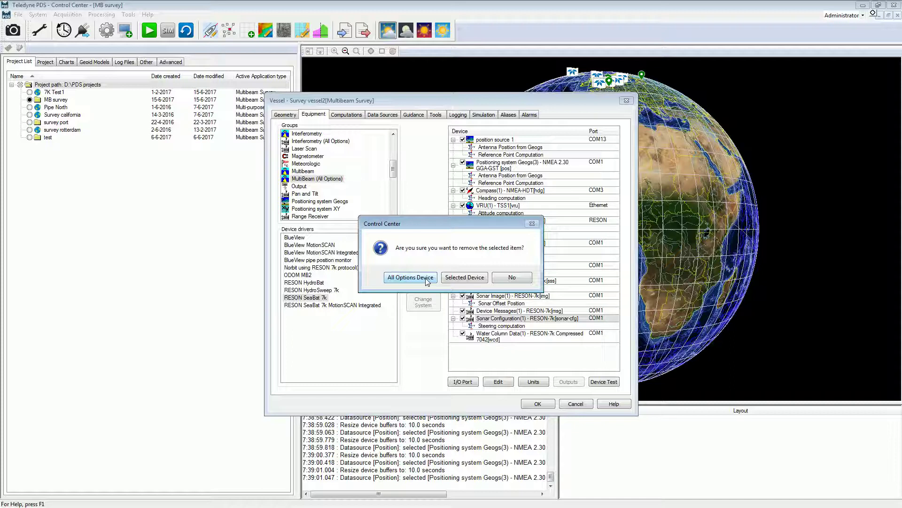
pyautogui.click(410, 277)
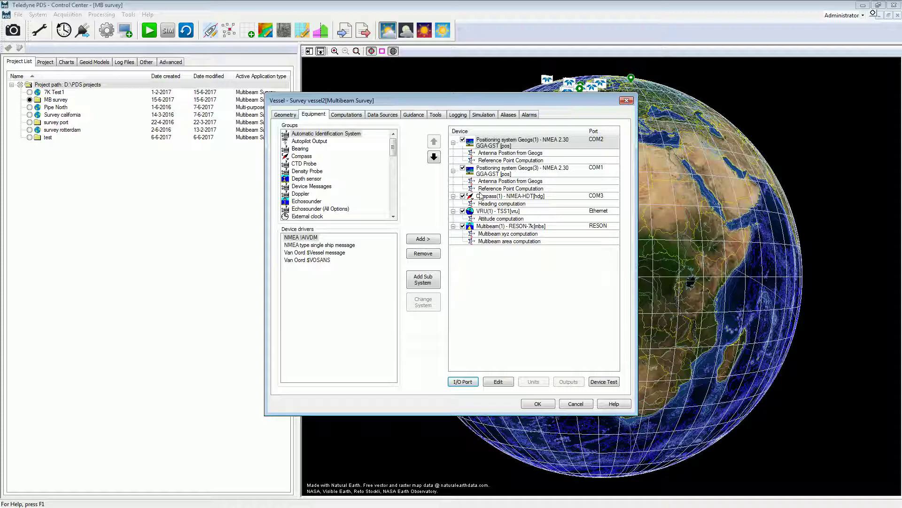
pyautogui.click(496, 145)
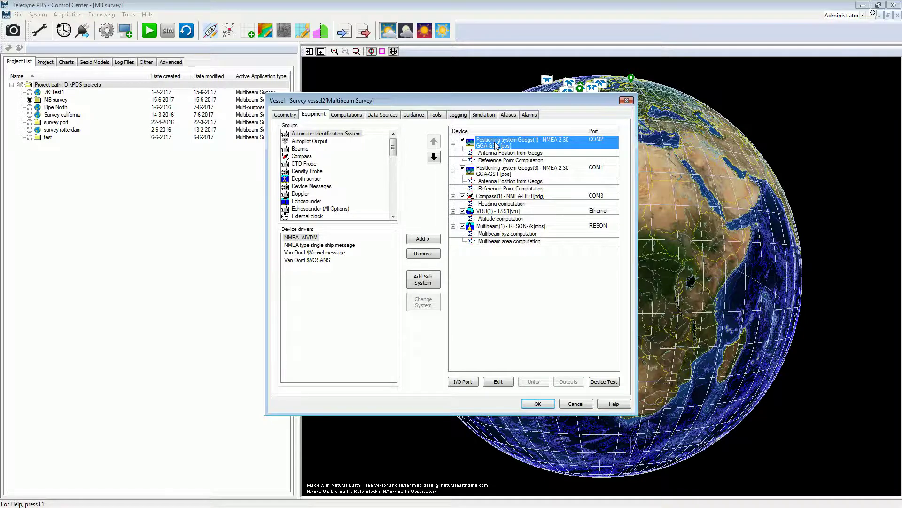
pyautogui.doubleClick(497, 145)
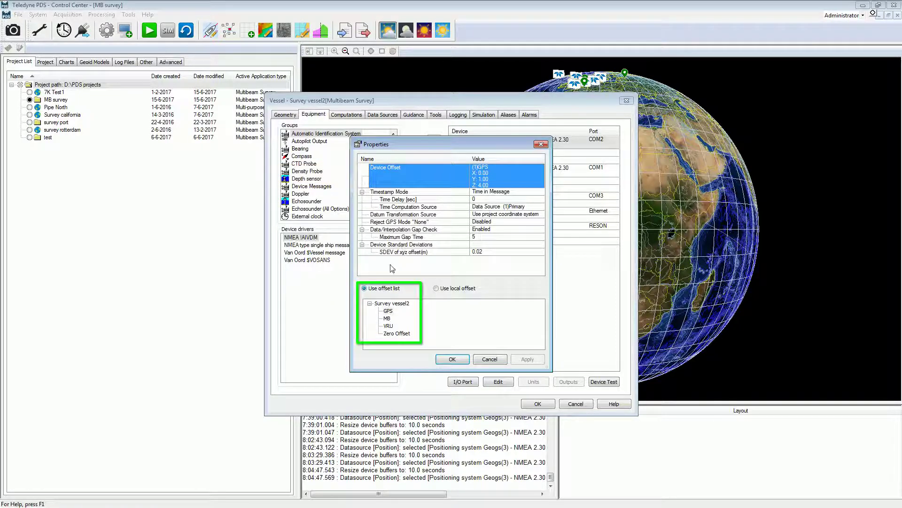
pyautogui.click(378, 291)
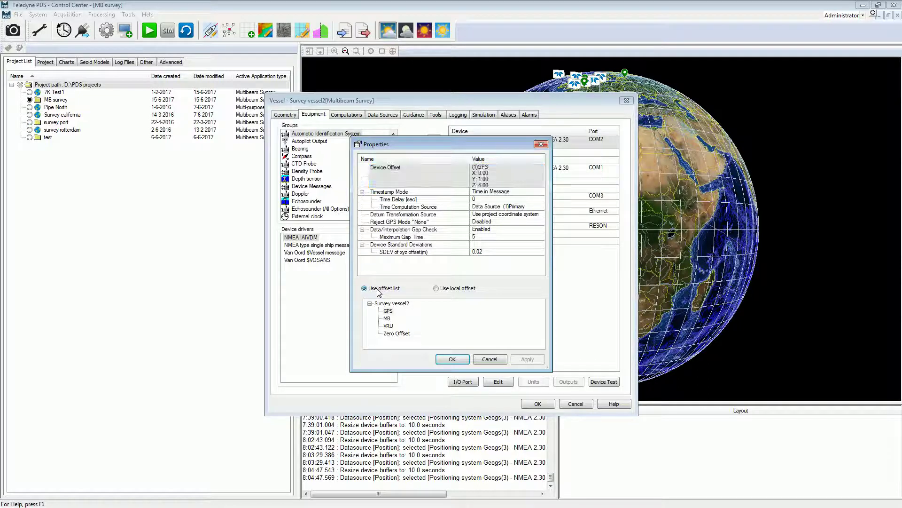
pyautogui.click(387, 311)
pyautogui.click(437, 289)
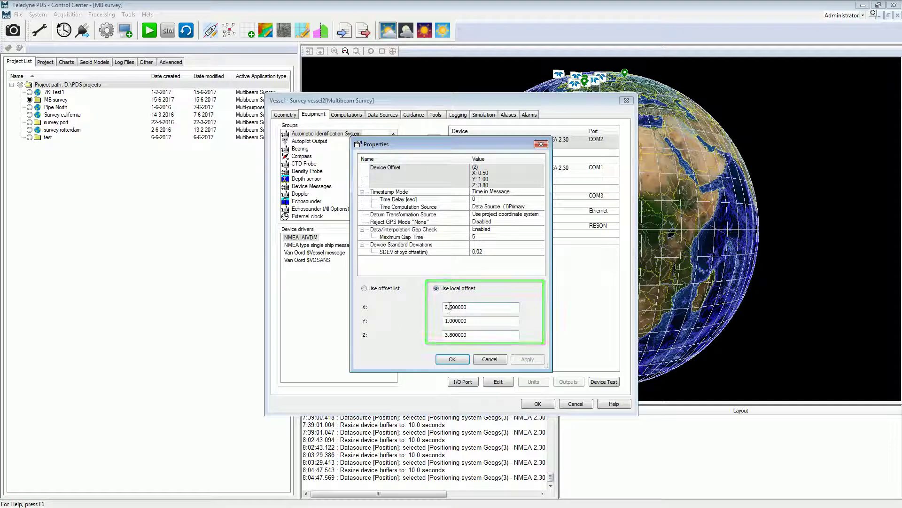
pyautogui.click(448, 306)
pyautogui.click(365, 288)
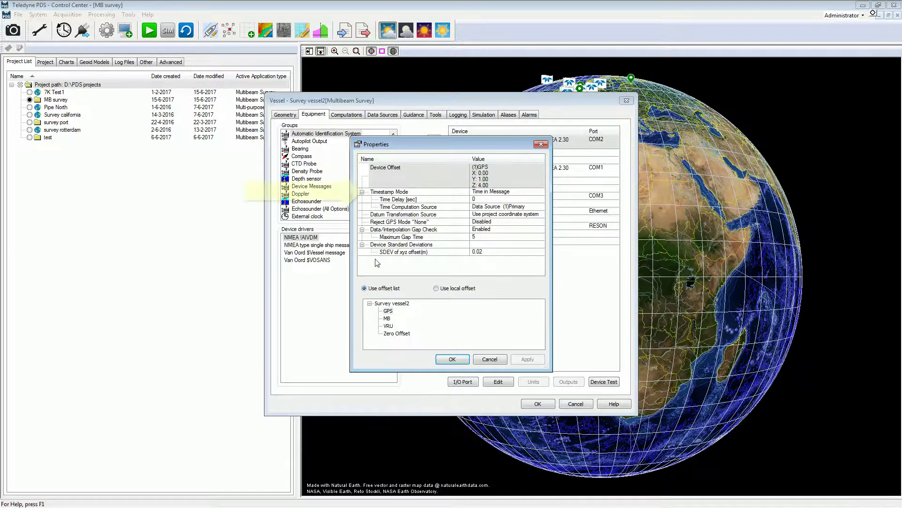
pyautogui.click(396, 192)
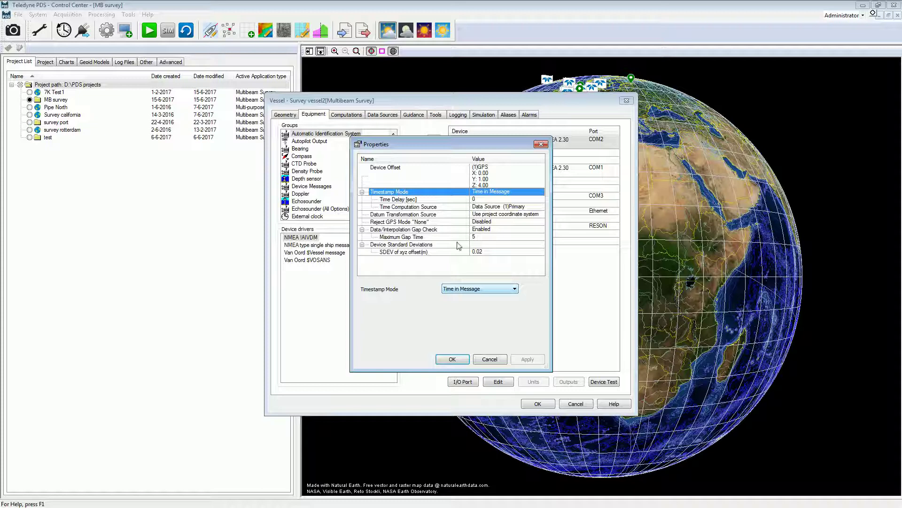
pyautogui.click(514, 289)
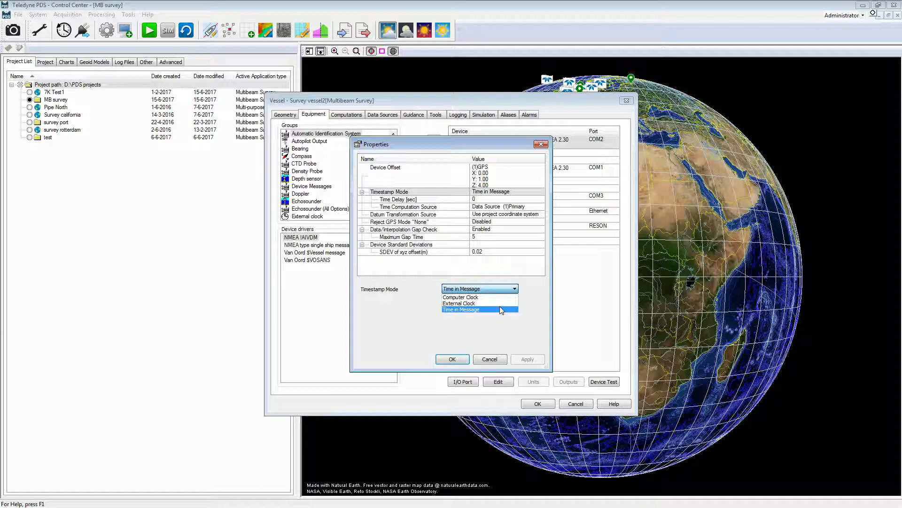
pyautogui.click(500, 307)
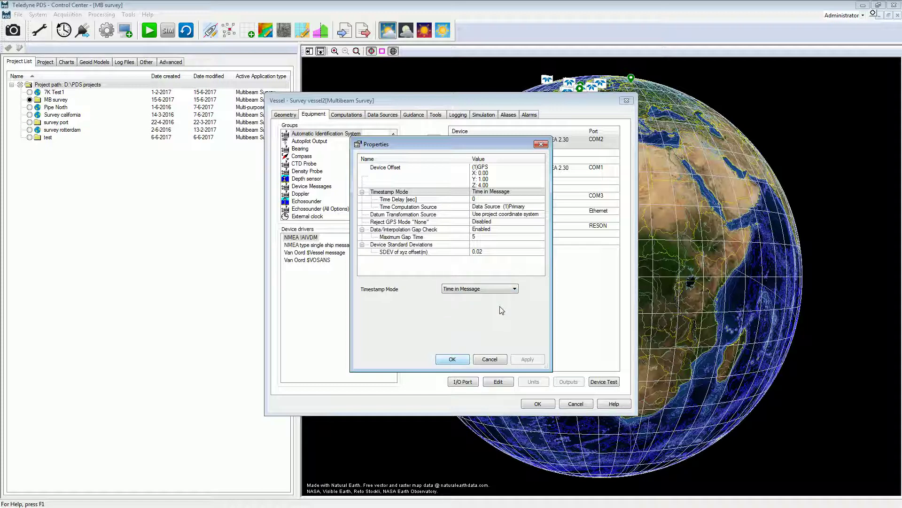
pyautogui.click(453, 359)
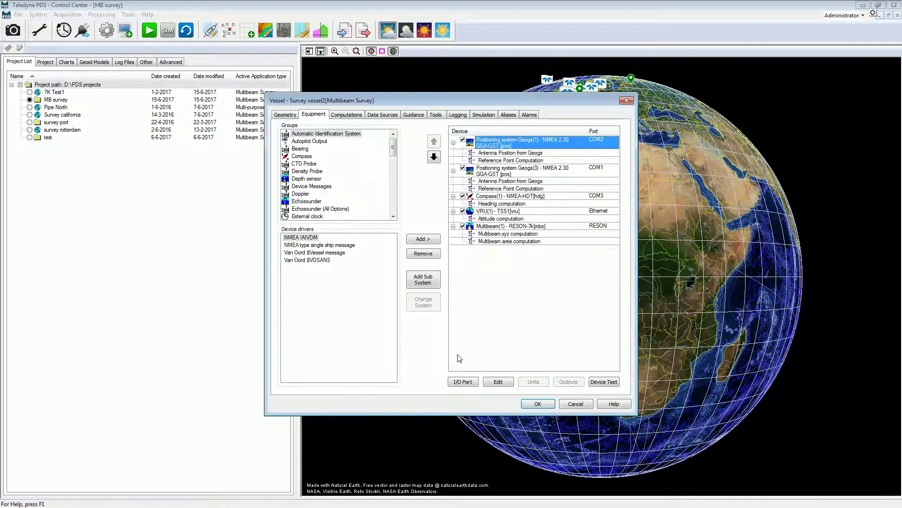
# Confirm the Reference Point Computation properties with GPS Height [RTZ] as its height source
pyautogui.doubleClick(487, 161)
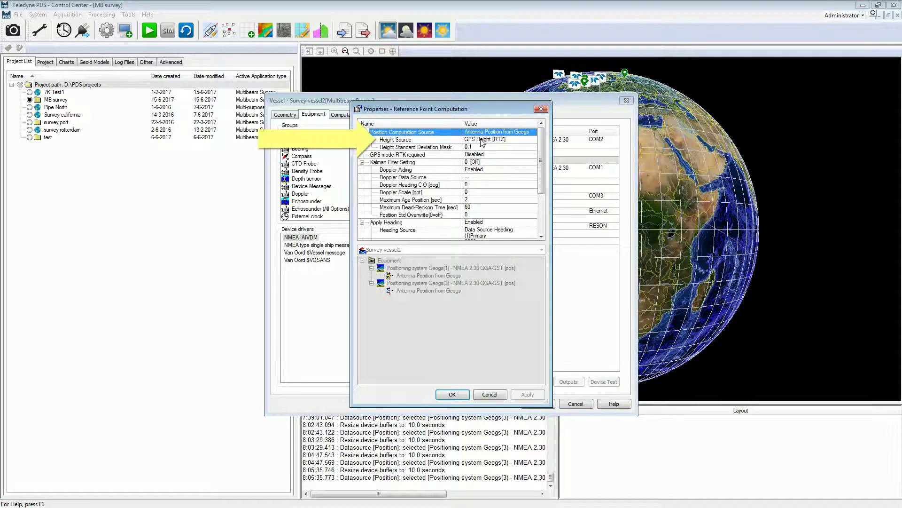
pyautogui.click(483, 141)
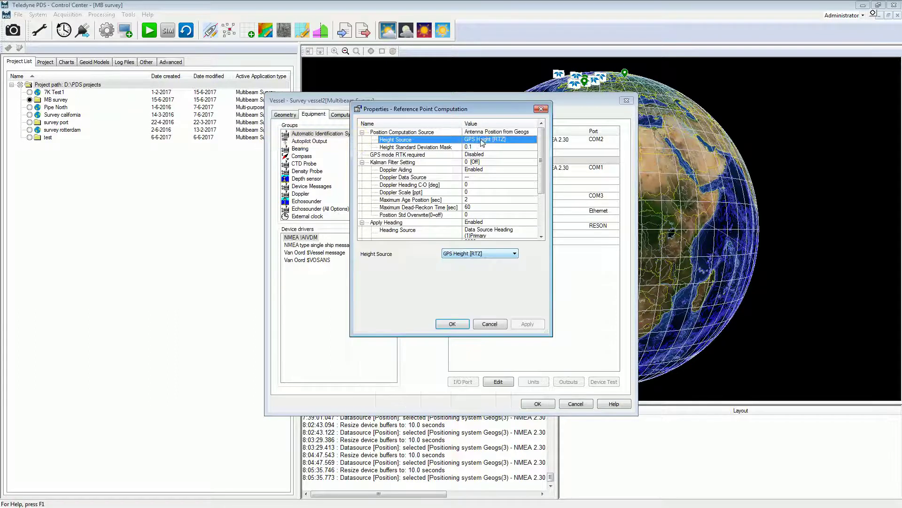
pyautogui.click(516, 254)
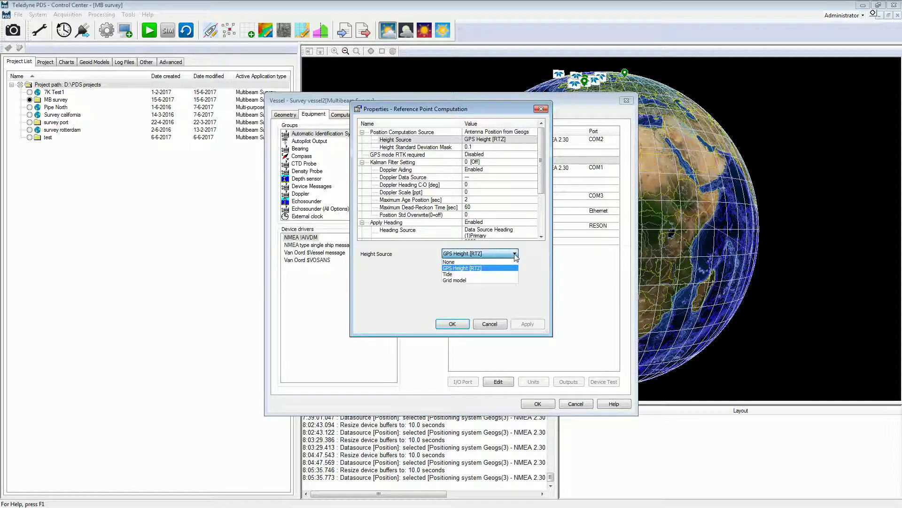
pyautogui.click(486, 272)
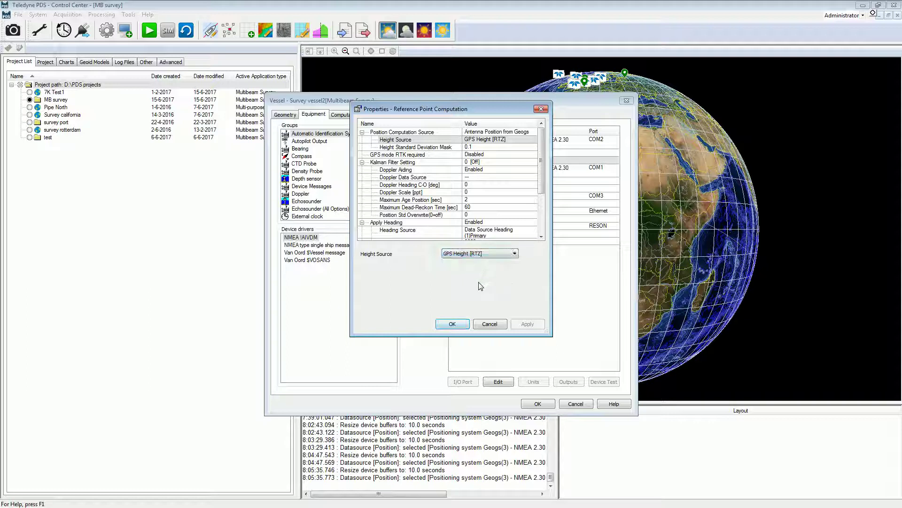
pyautogui.click(459, 324)
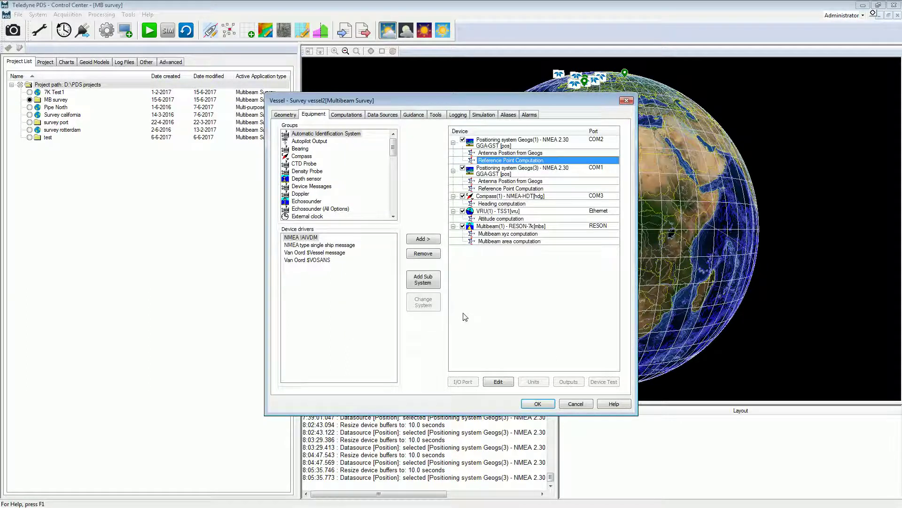
# Give Multibeam(1) RESON-7k the MB device offset, leaving the compass properties unchanged
pyautogui.doubleClick(502, 230)
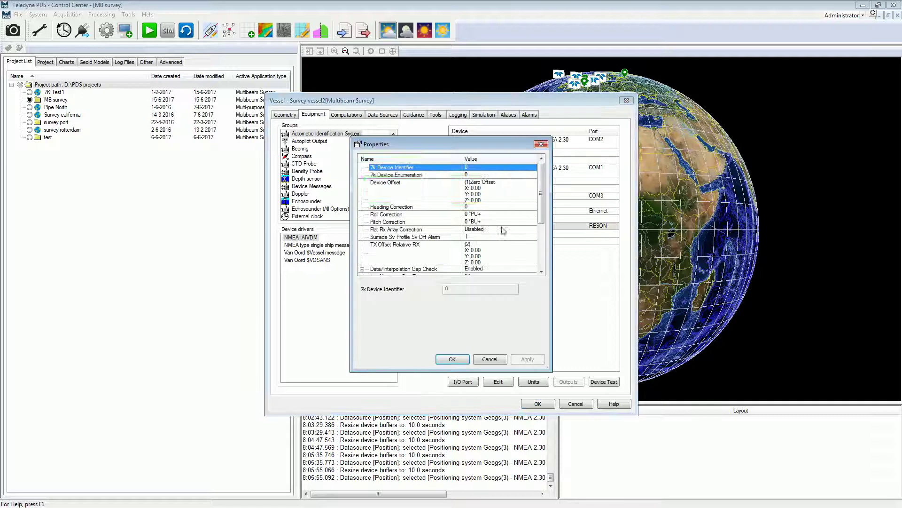
pyautogui.click(489, 198)
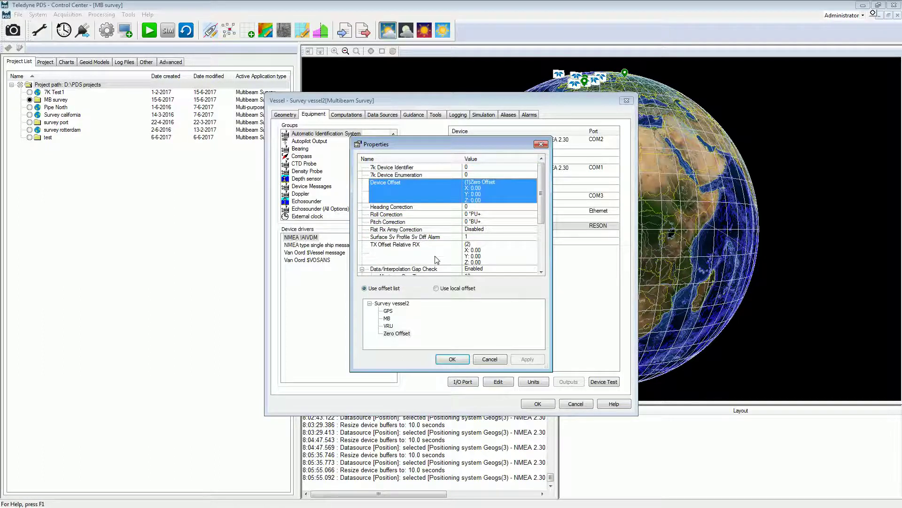
pyautogui.click(386, 319)
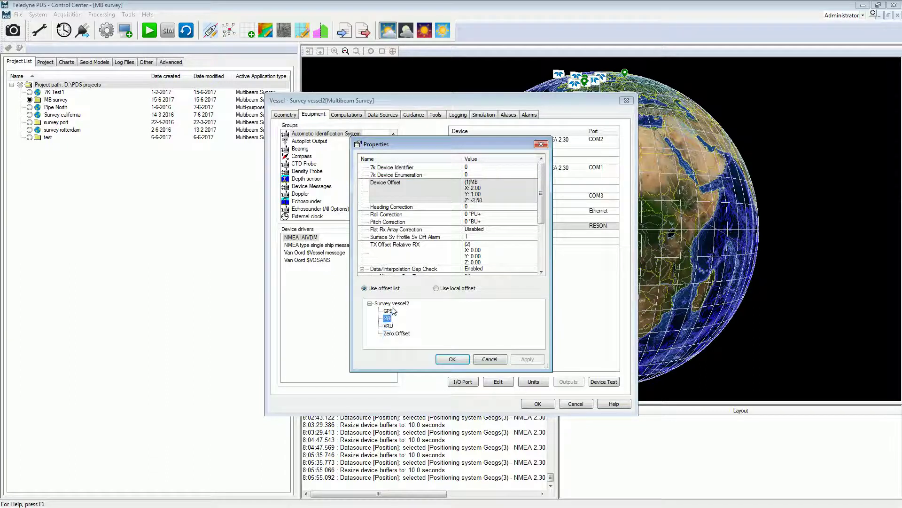
pyautogui.click(428, 215)
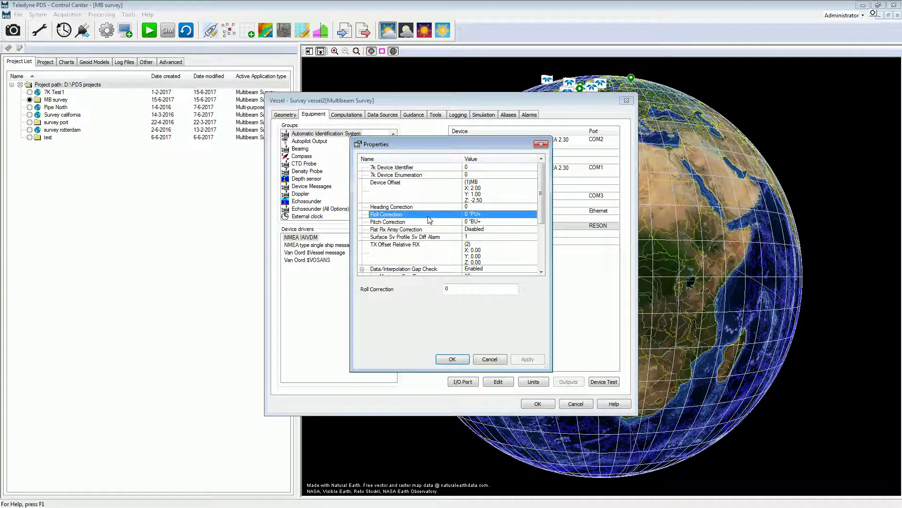
pyautogui.click(430, 223)
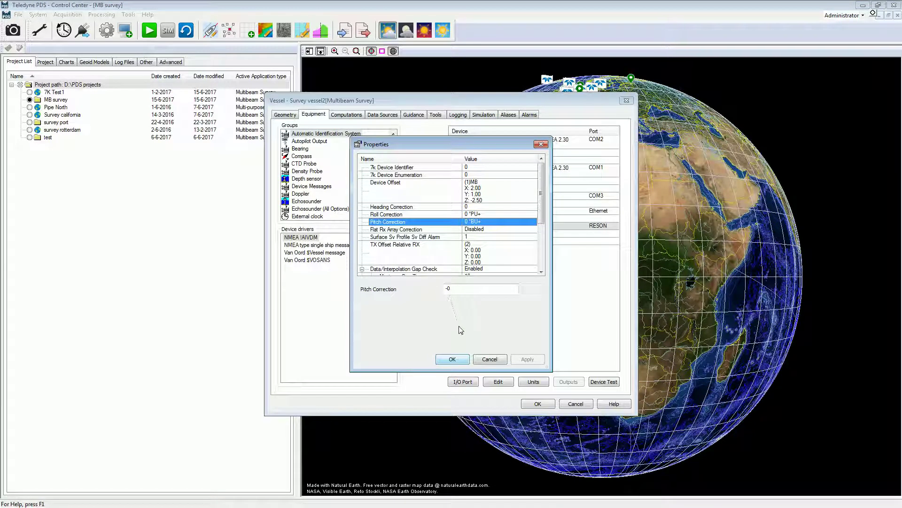
pyautogui.click(469, 358)
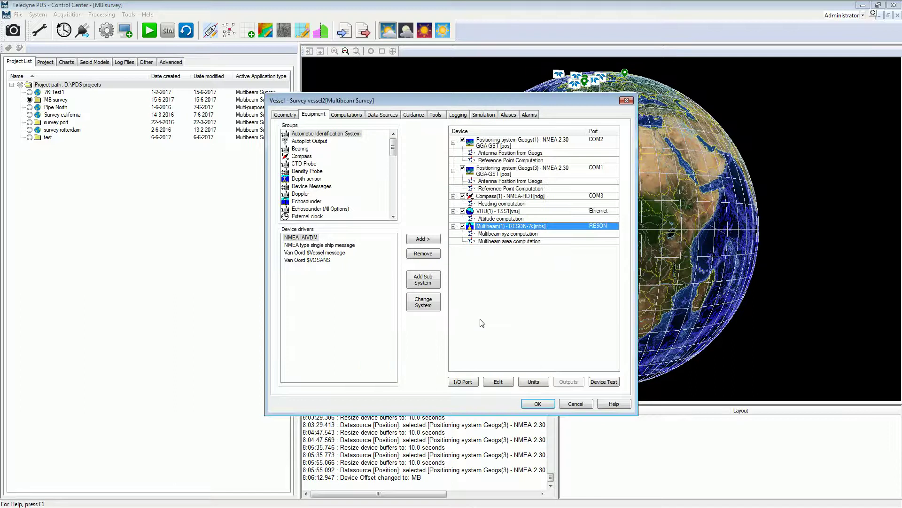
pyautogui.doubleClick(513, 196)
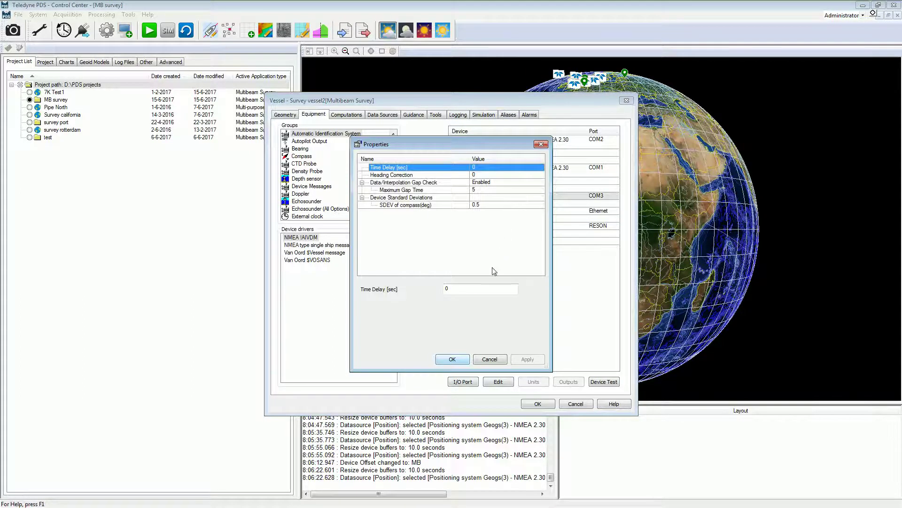
pyautogui.click(467, 357)
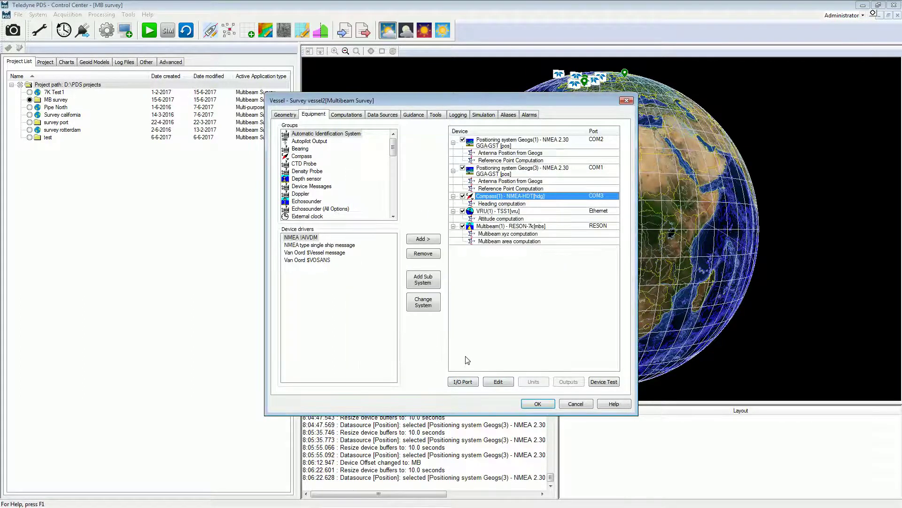
# Give the VRU(1) TSS1 motion sensor the VRU device offset
pyautogui.doubleClick(517, 212)
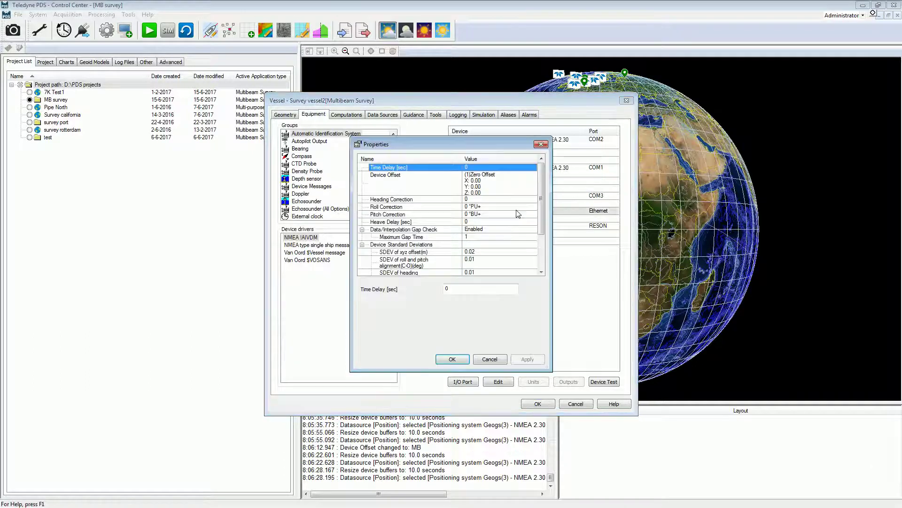
pyautogui.click(503, 187)
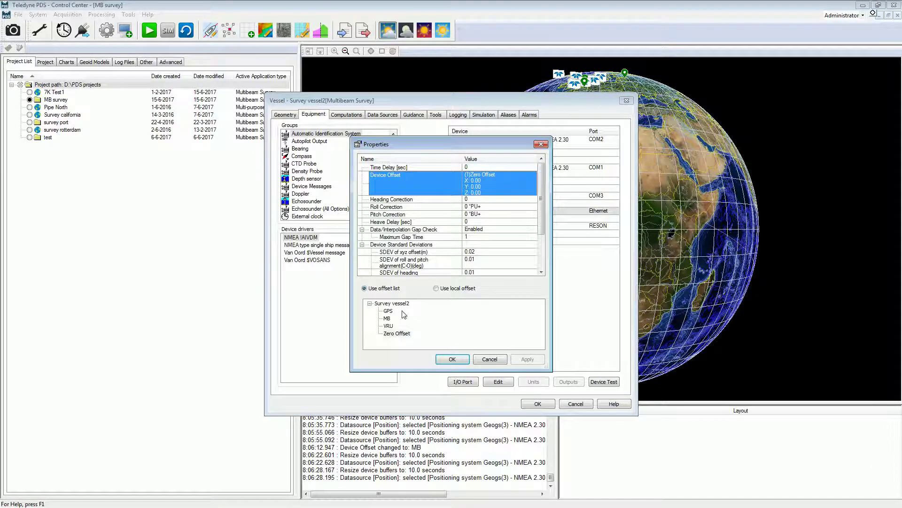
pyautogui.click(389, 326)
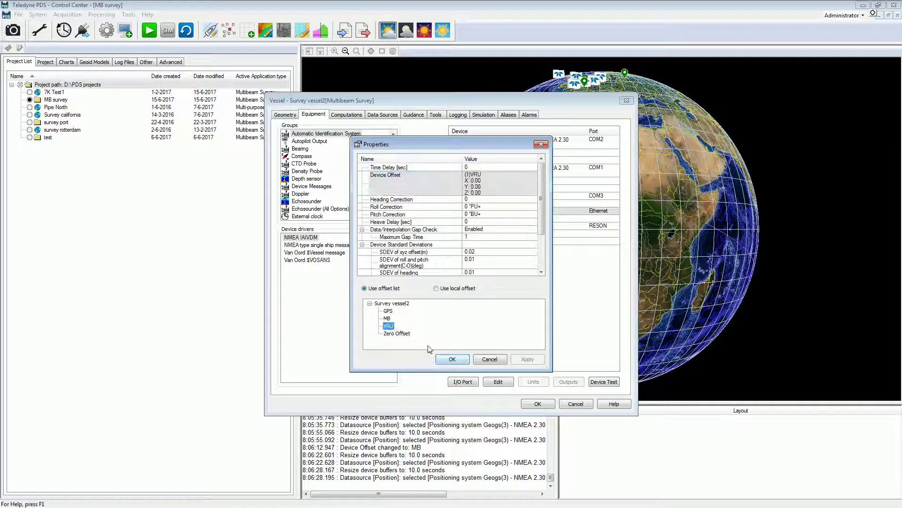
pyautogui.click(452, 360)
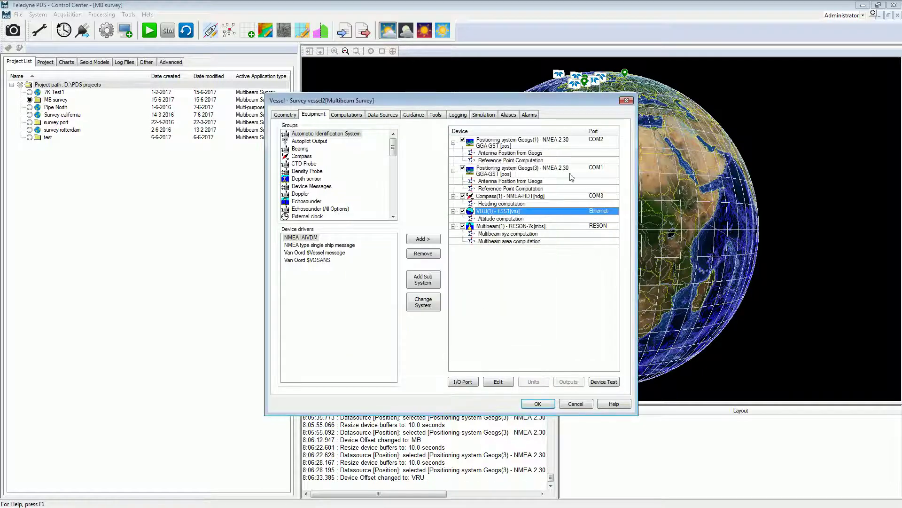
pyautogui.click(590, 140)
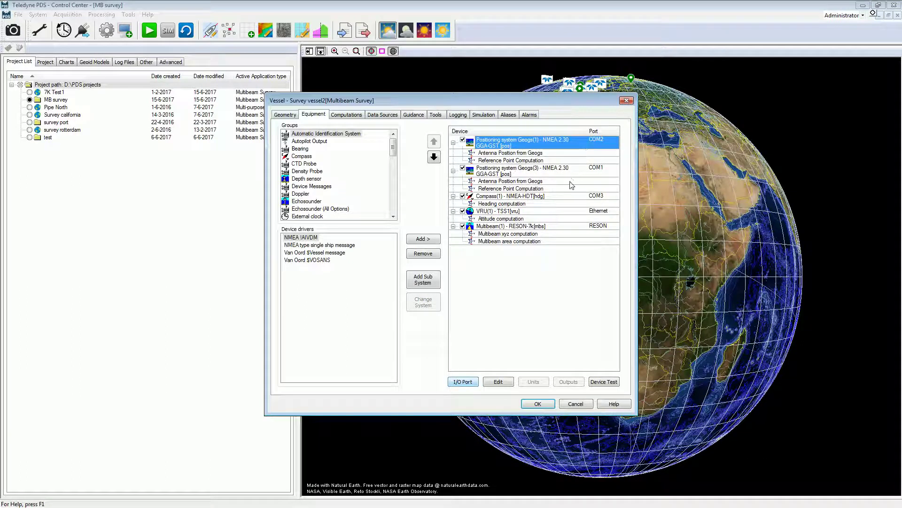
# Switch the Geogs positioning system's I/O port from COM2 to COM13, then check the other devices' ports
pyautogui.click(468, 383)
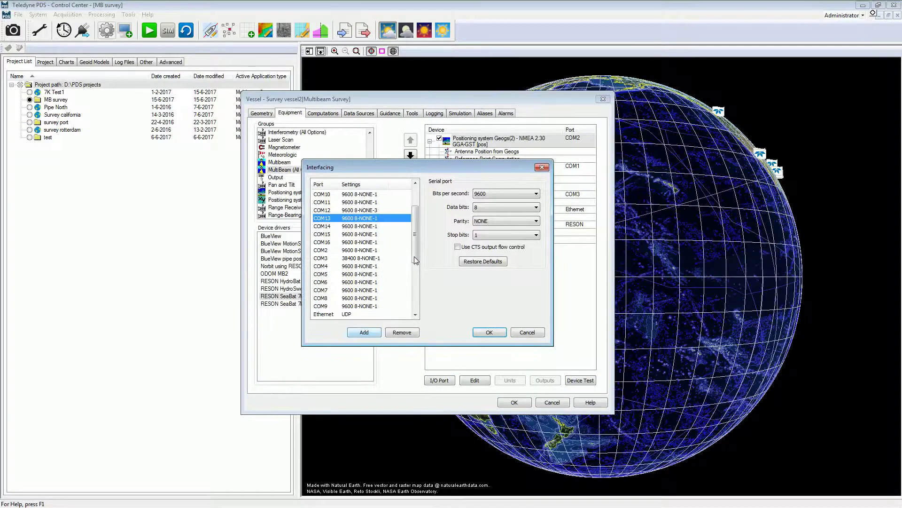
pyautogui.click(372, 334)
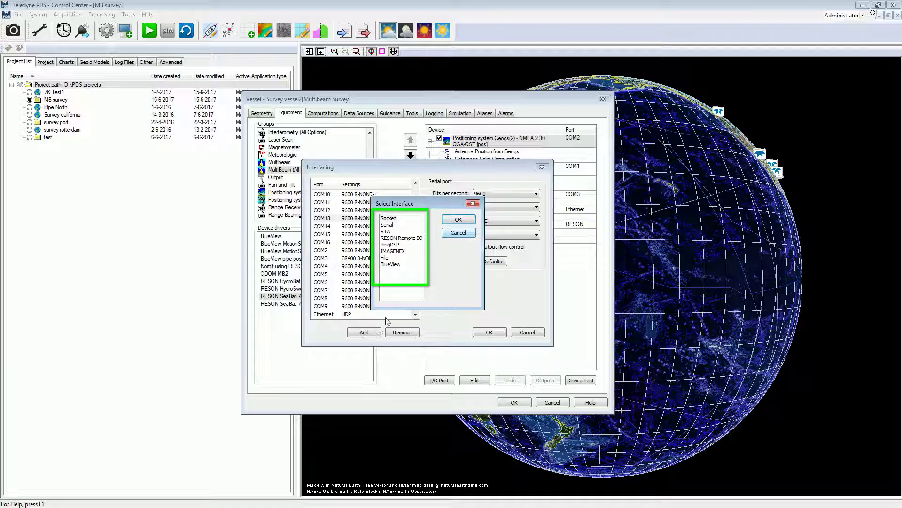
pyautogui.click(457, 233)
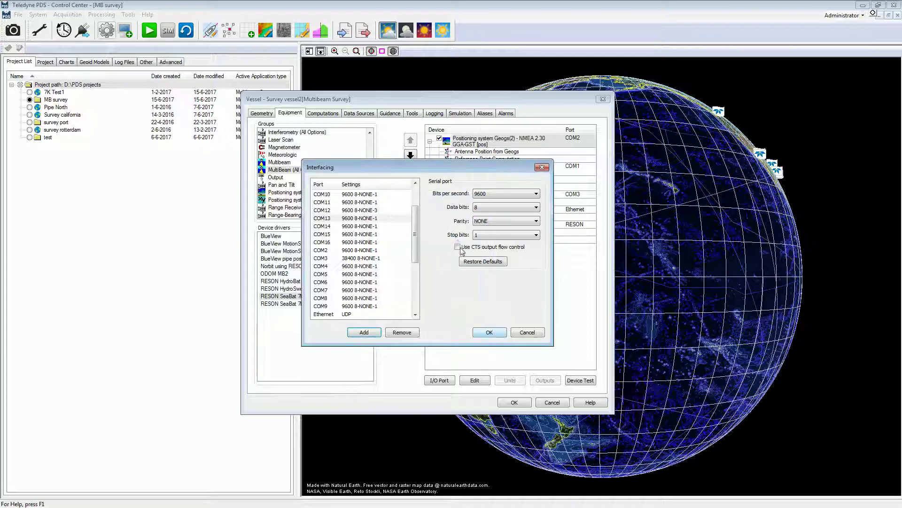
pyautogui.click(489, 332)
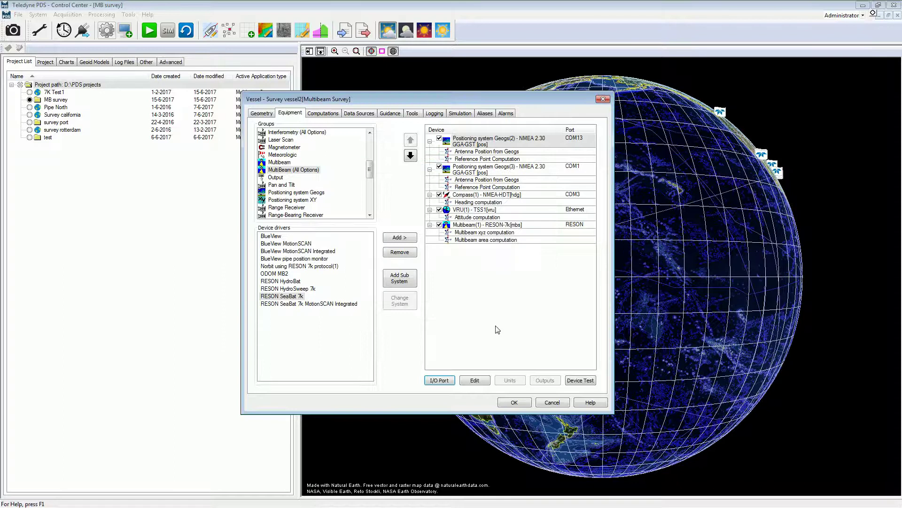
pyautogui.click(574, 168)
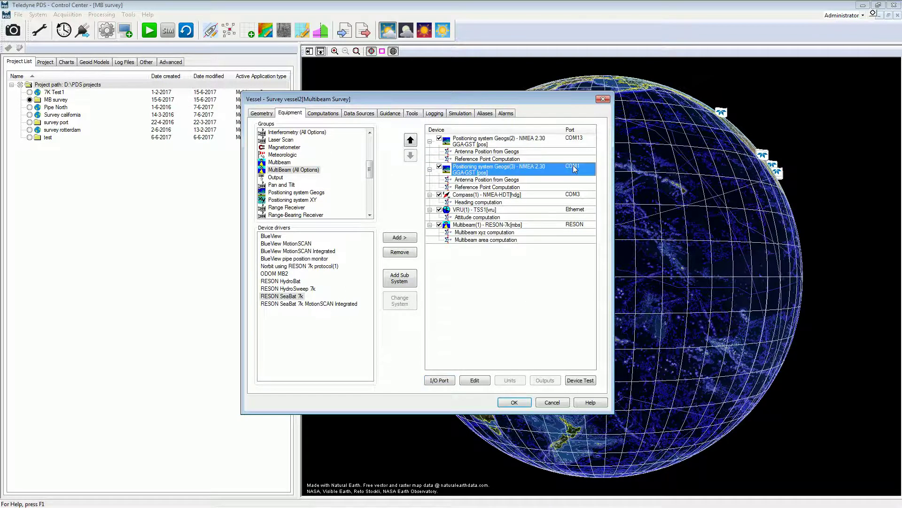
pyautogui.click(570, 197)
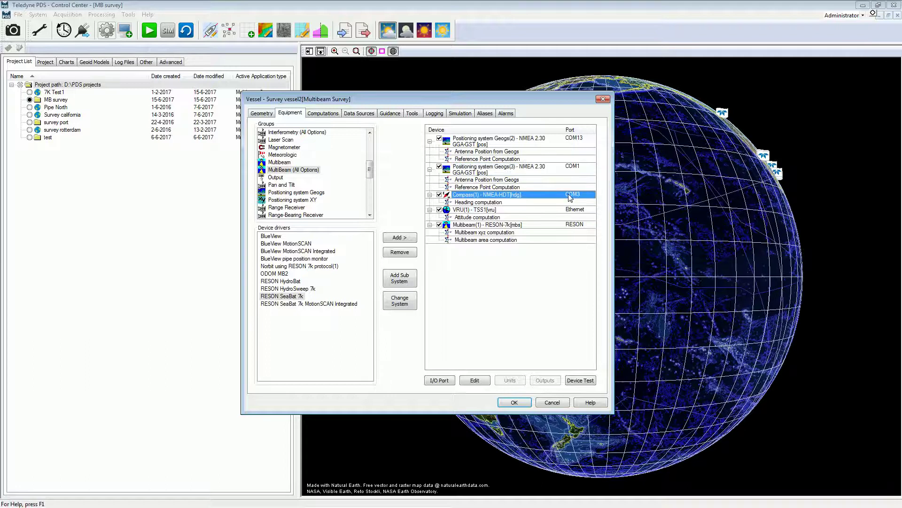
pyautogui.click(569, 211)
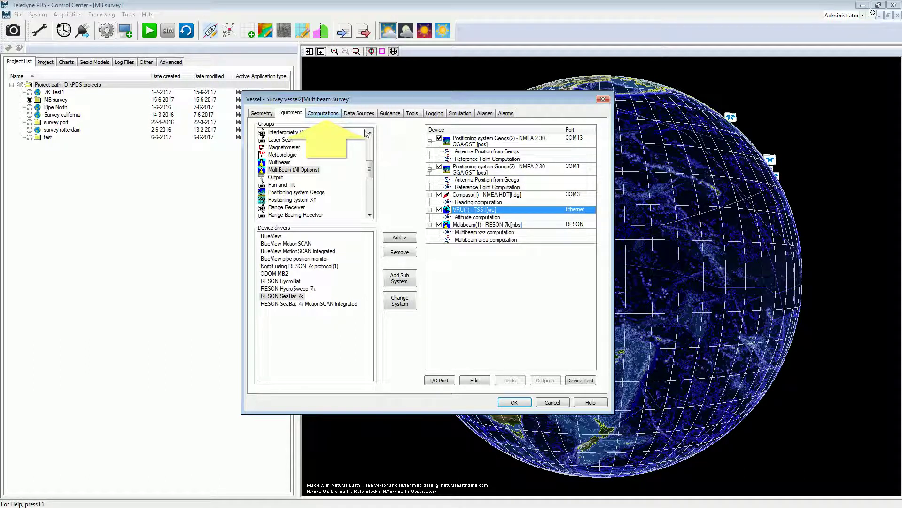
# Begin adding a Tide Computation in Advanced Computations, then cancel its properties and close the list
pyautogui.click(322, 114)
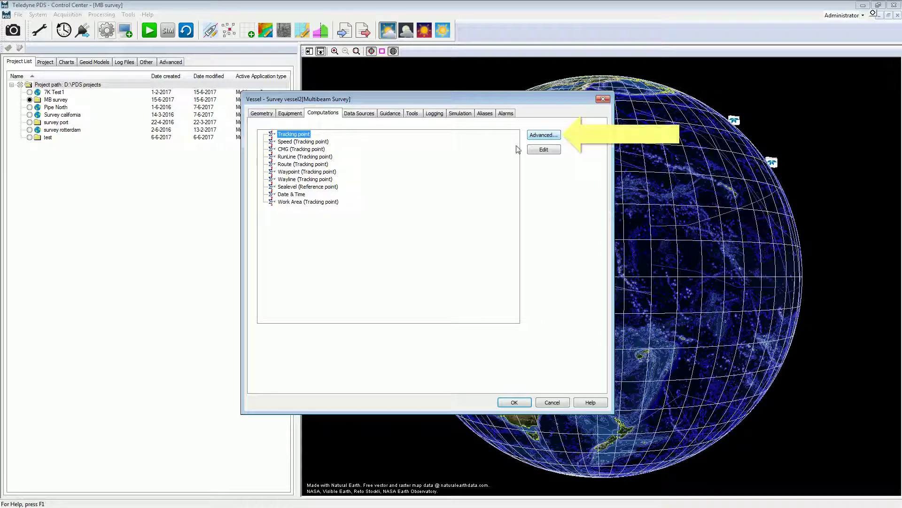
pyautogui.click(543, 135)
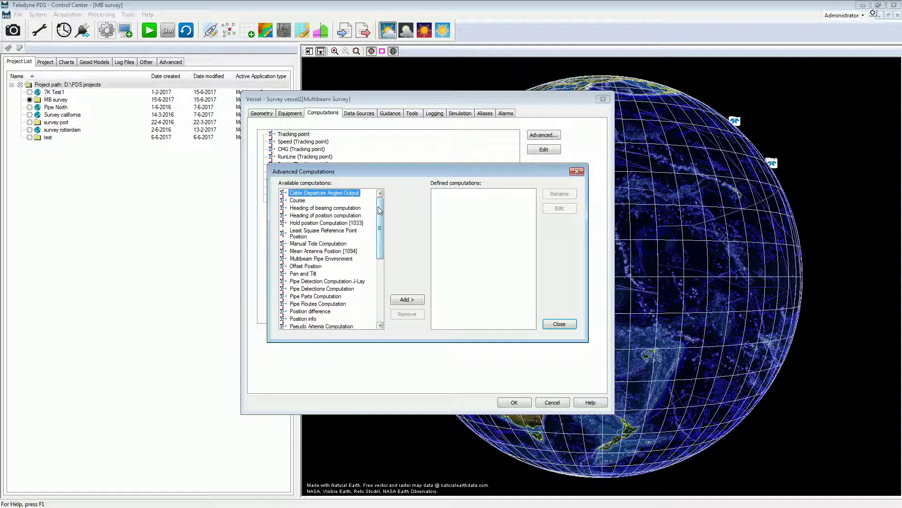
pyautogui.moveTo(380, 210); pyautogui.dragTo(376, 262)
pyautogui.click(341, 302)
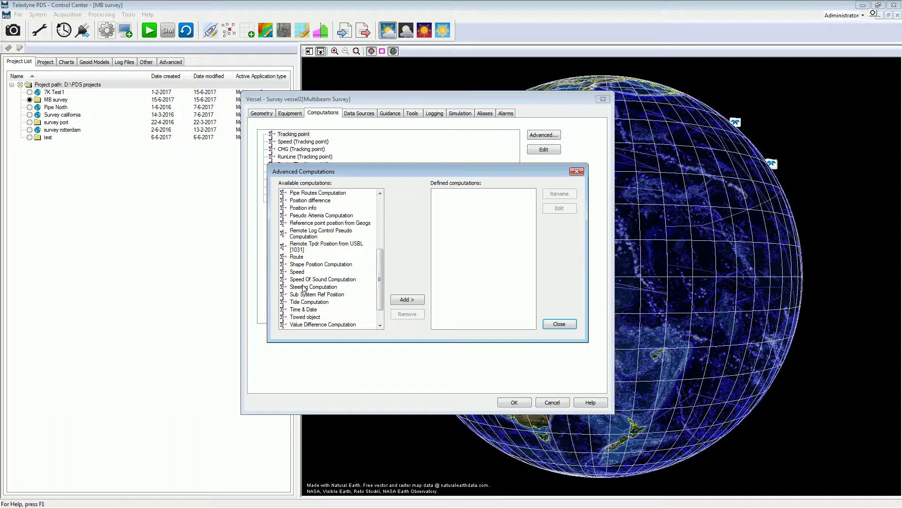
pyautogui.click(403, 300)
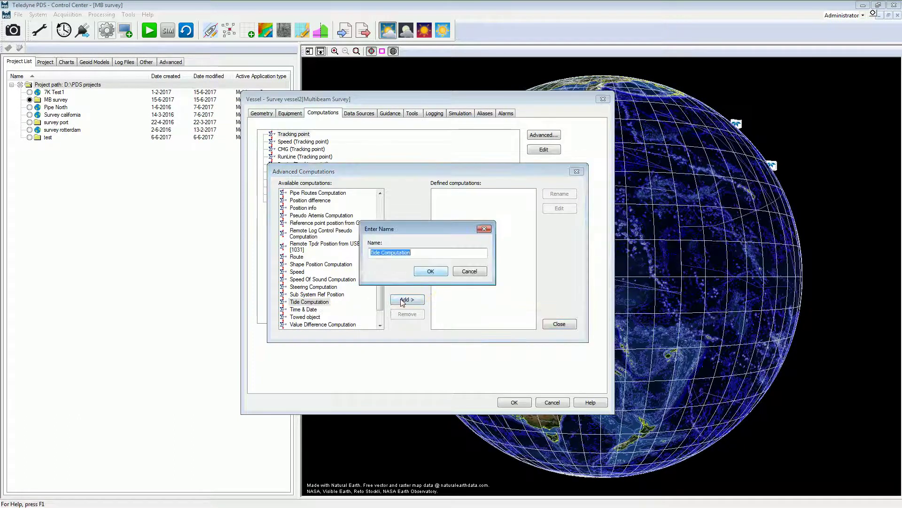
pyautogui.click(433, 272)
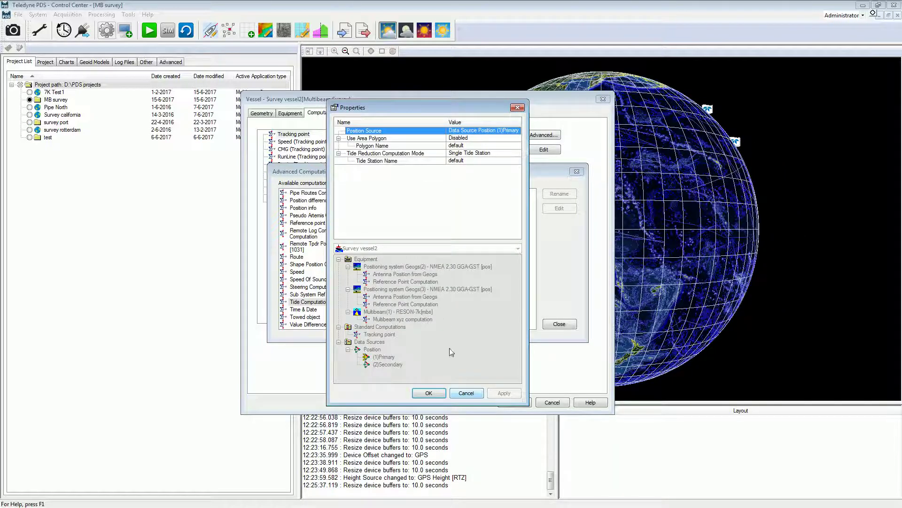
pyautogui.click(465, 393)
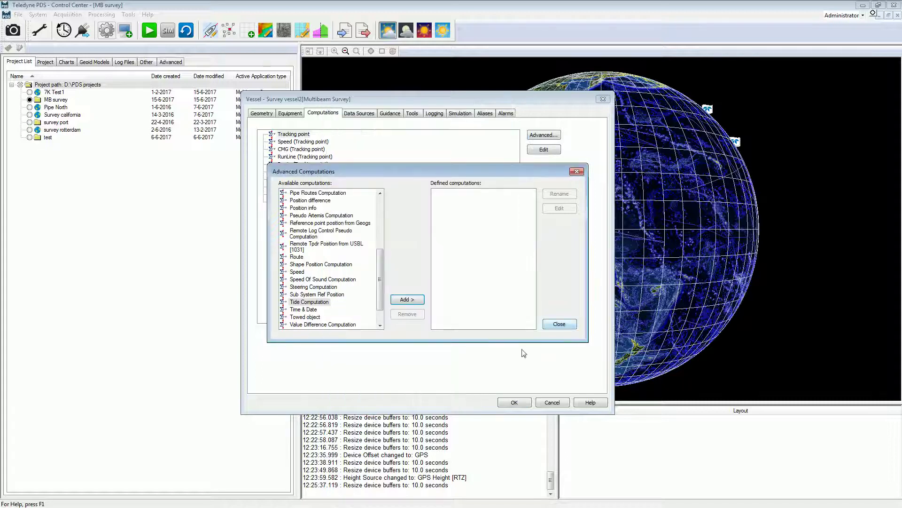
pyautogui.click(559, 324)
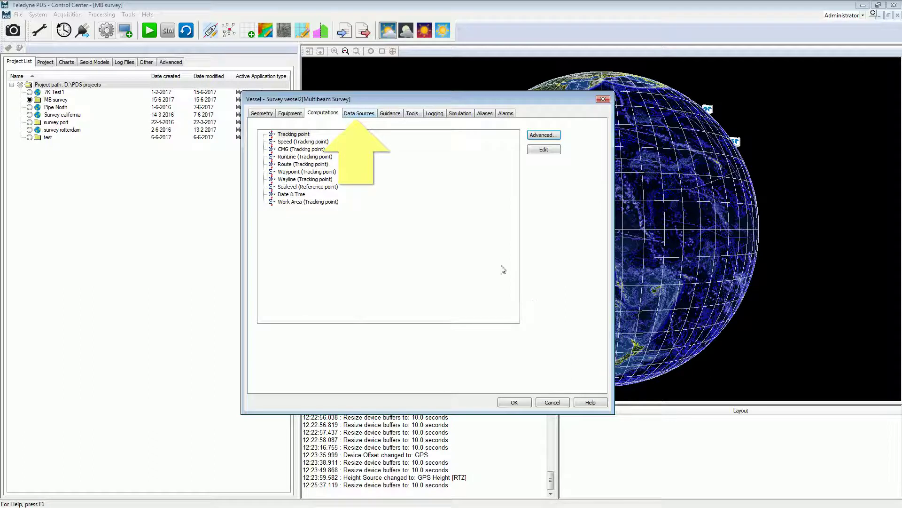
# Move Positioning system Geogs(3) to first priority for the Position data source
pyautogui.click(358, 114)
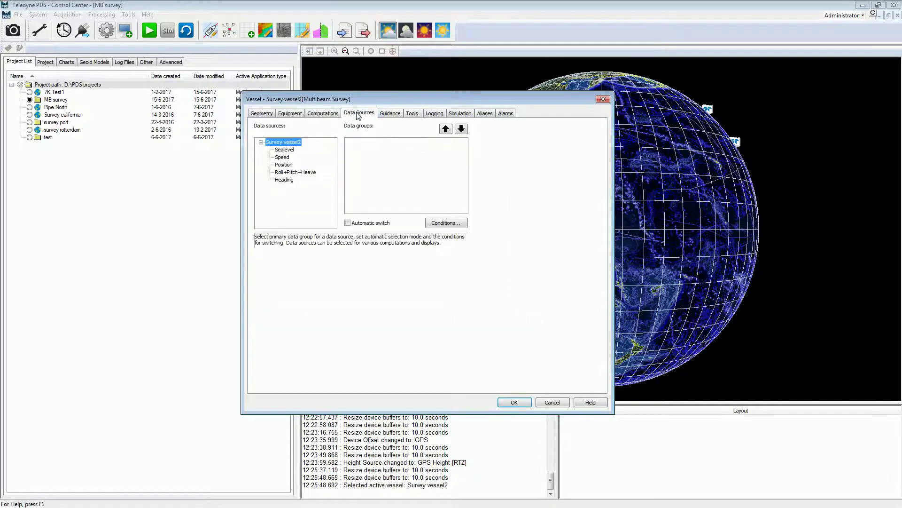
pyautogui.click(287, 150)
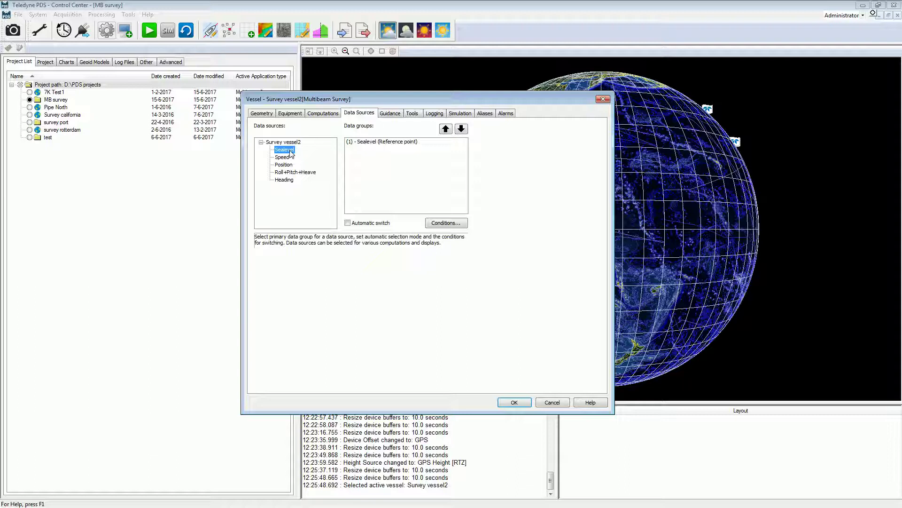
pyautogui.click(287, 165)
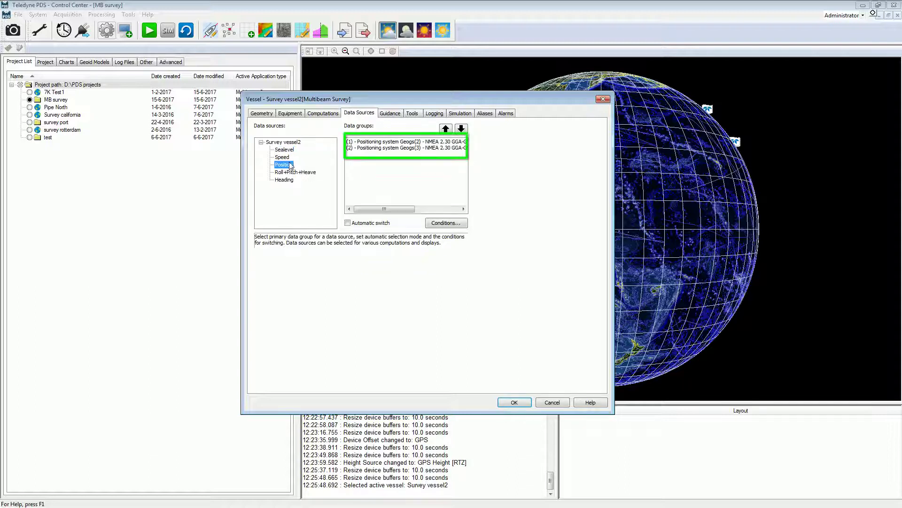
pyautogui.click(371, 148)
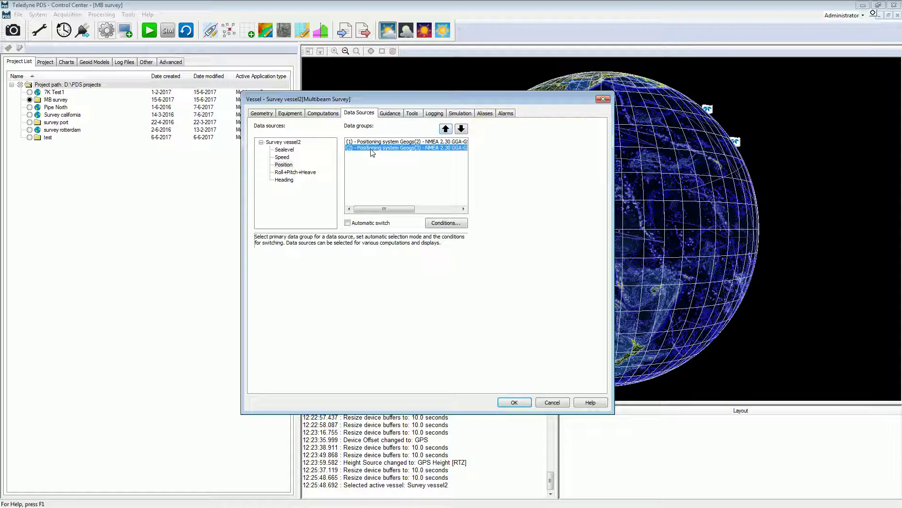
pyautogui.click(446, 129)
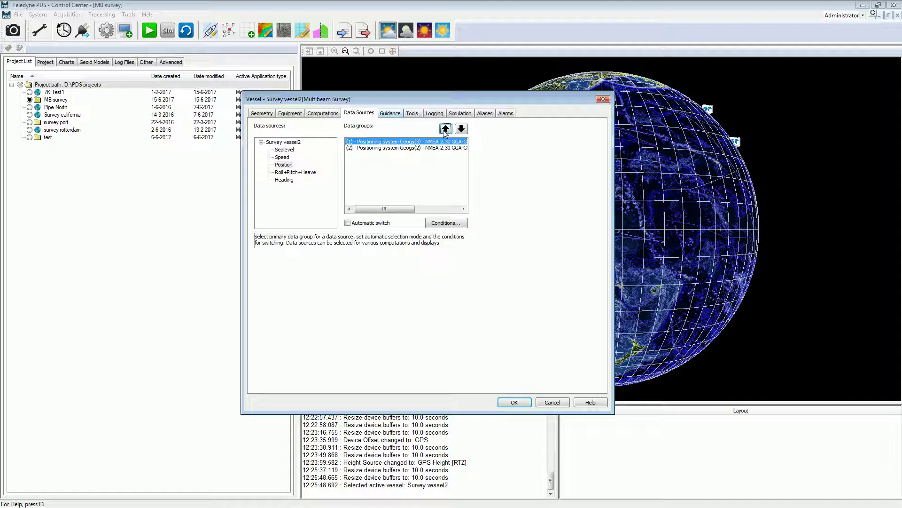
pyautogui.click(389, 116)
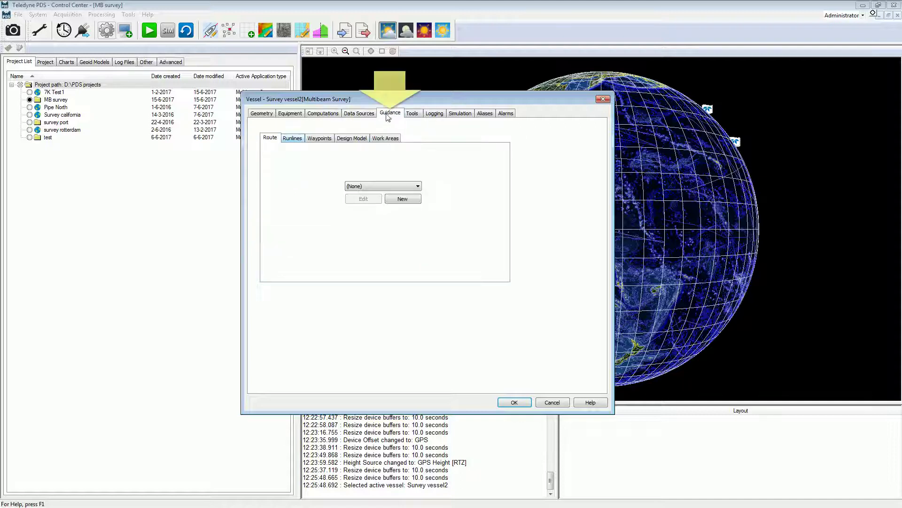
# Create a new runlines file saved as 'MB survey' for the vessel's runline guidance
pyautogui.click(291, 139)
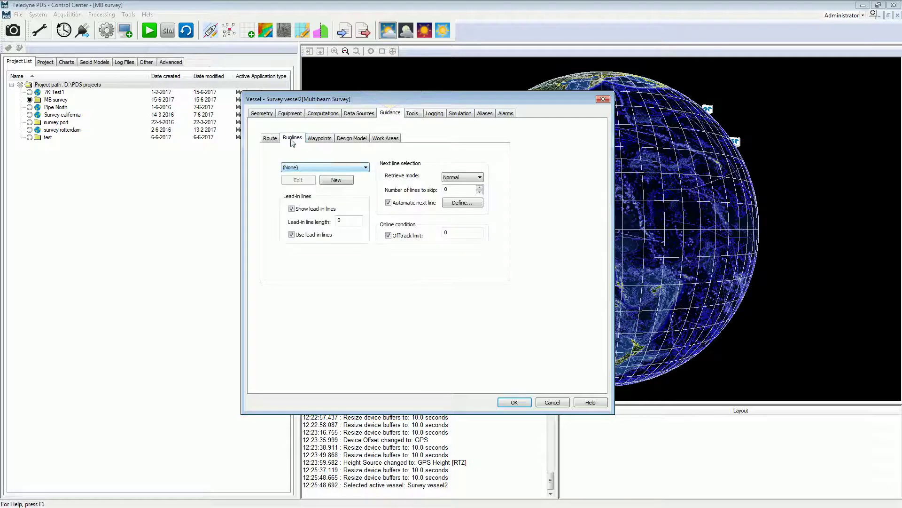
pyautogui.click(366, 168)
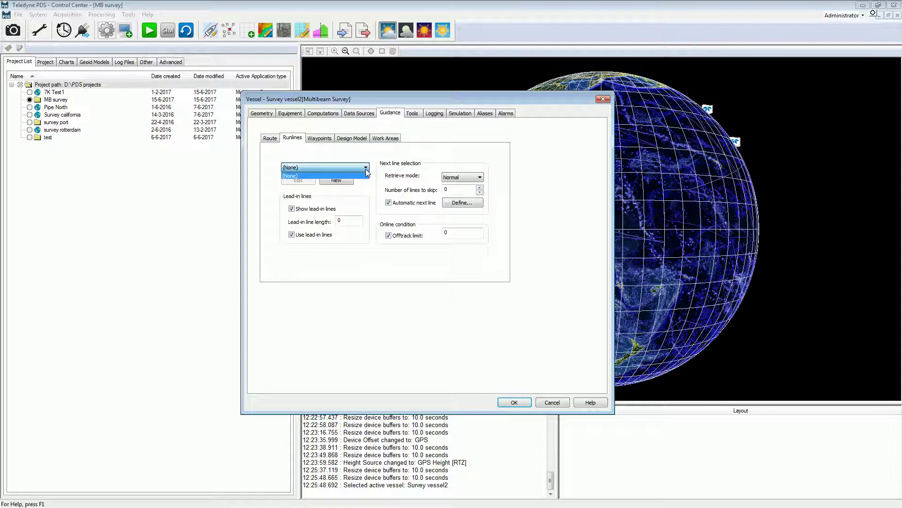
pyautogui.click(367, 172)
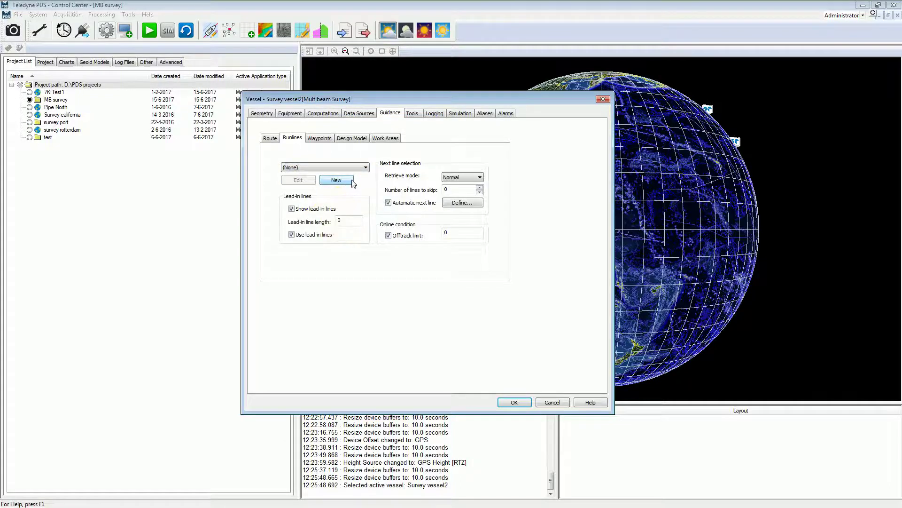
pyautogui.click(336, 180)
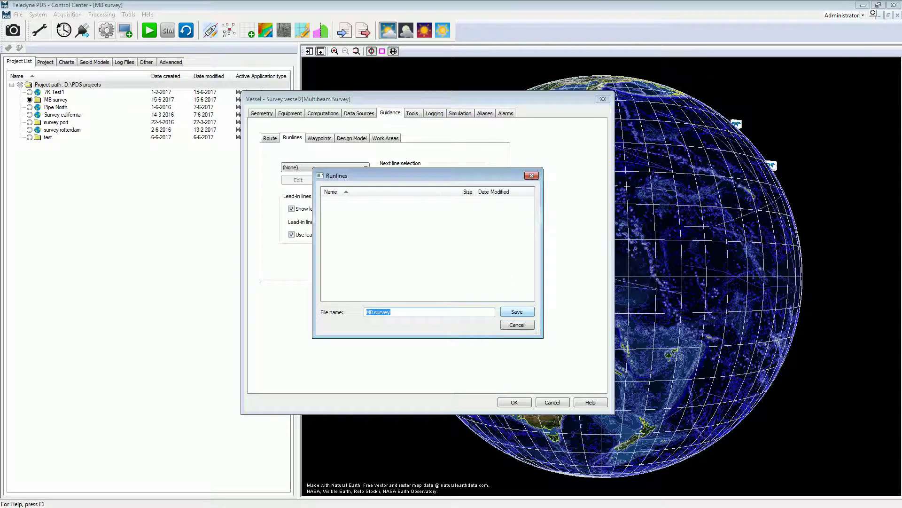
pyautogui.press('Return')
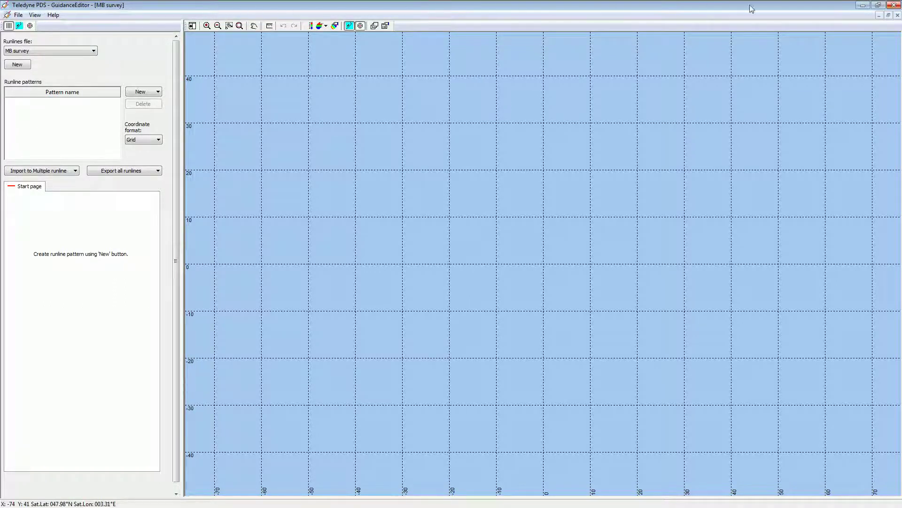
pyautogui.click(894, 6)
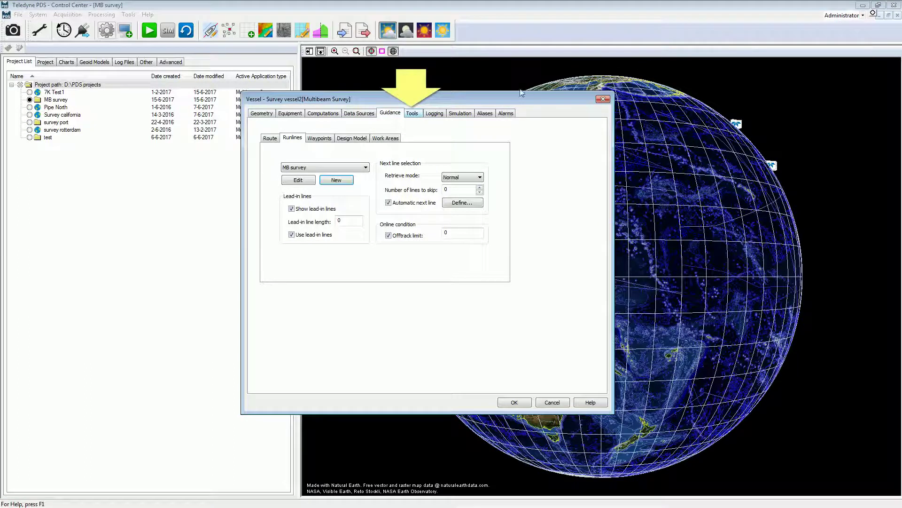
# Review the Tools and Logging pages, keeping PDS Format ticked with LogData as log directory
pyautogui.click(415, 115)
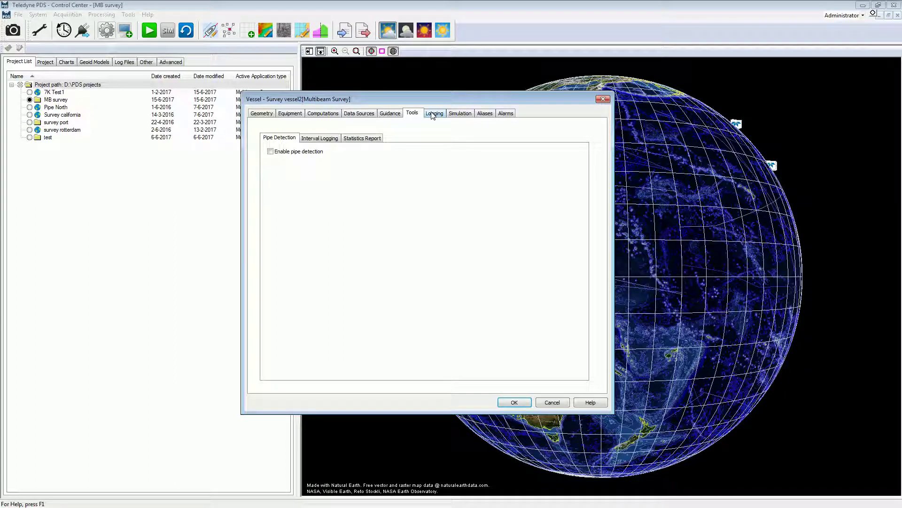
pyautogui.click(433, 114)
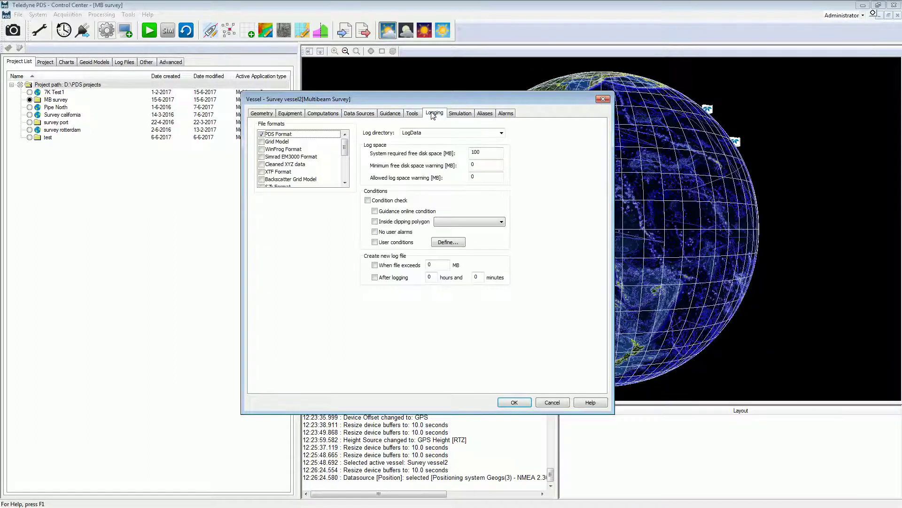
pyautogui.click(277, 135)
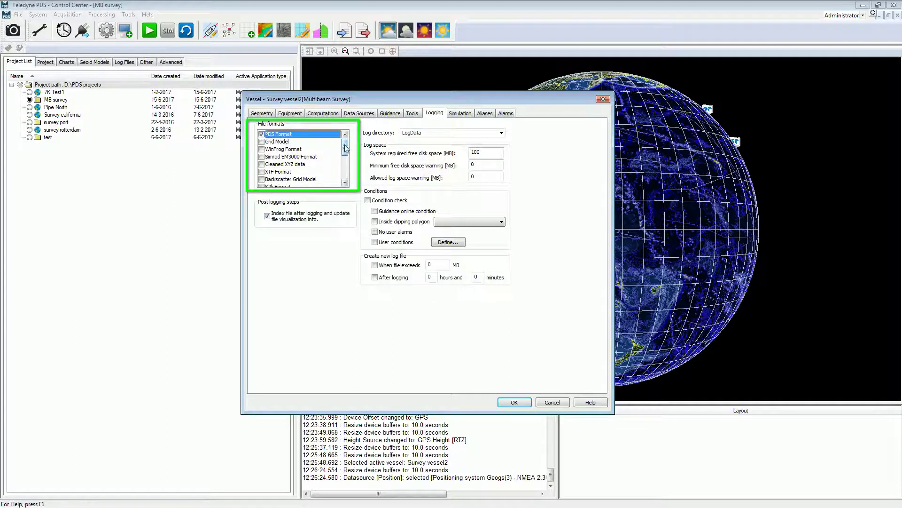
pyautogui.moveTo(346, 148)
pyautogui.mouseDown()
pyautogui.moveTo(346, 174)
pyautogui.moveTo(351, 146)
pyautogui.mouseUp()
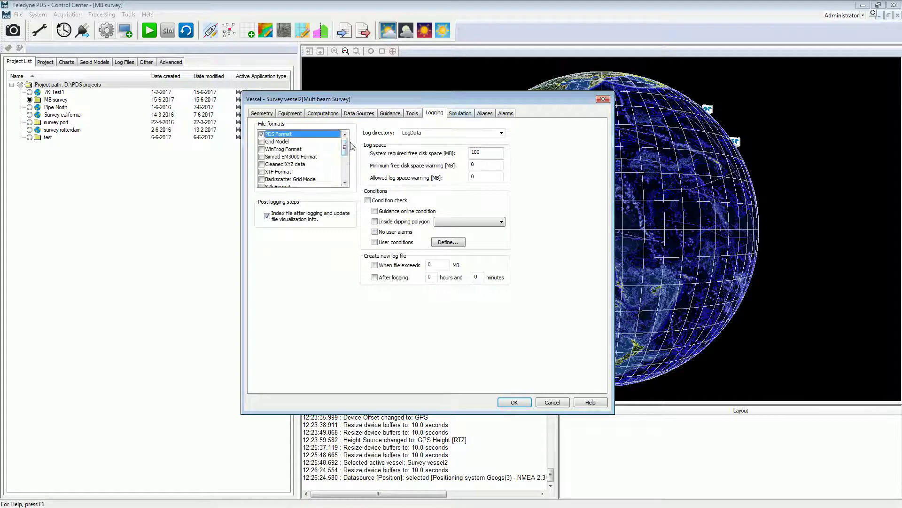
pyautogui.click(463, 114)
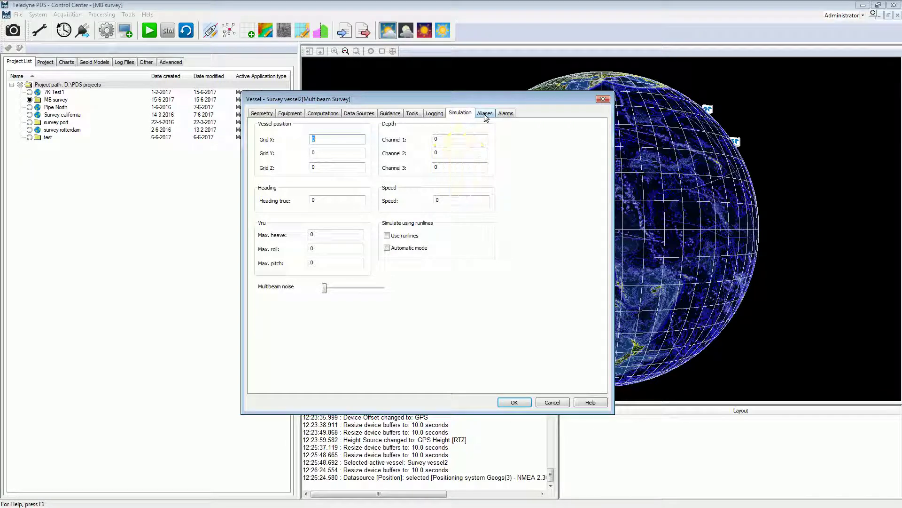
# Alias Geogs(2) as 'position source 1', accept the vessel settings, and reopen Survey vessel2
pyautogui.click(486, 115)
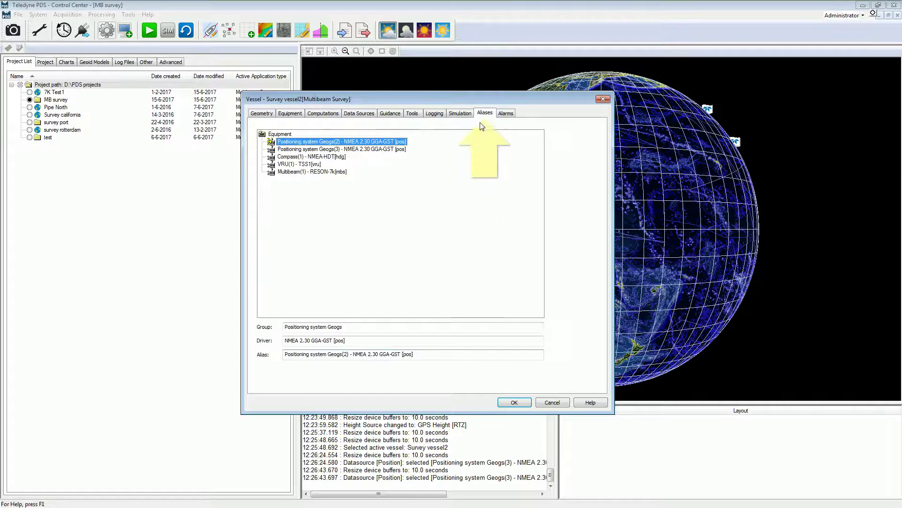
pyautogui.click(360, 358)
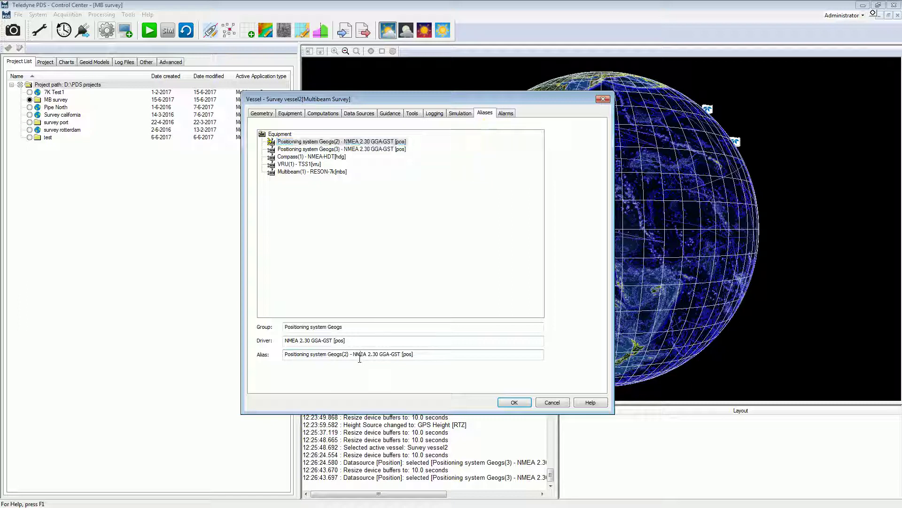
pyautogui.click(420, 355)
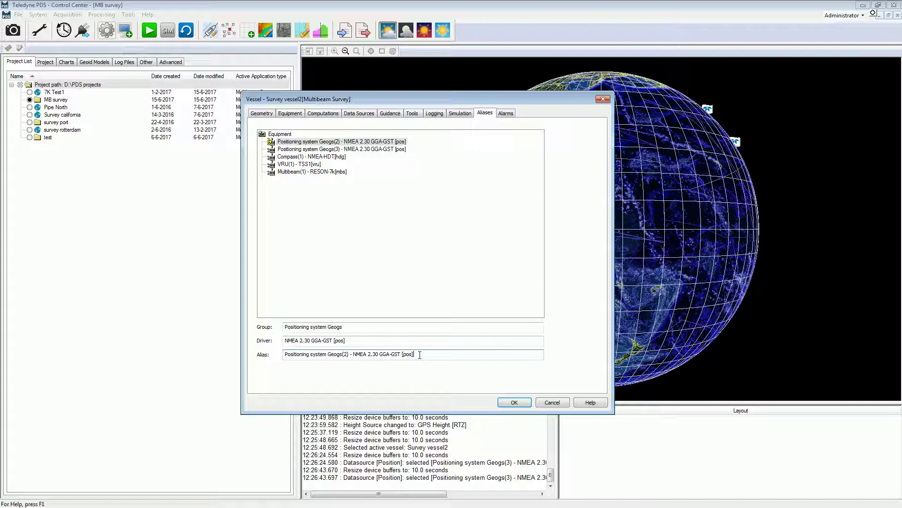
pyautogui.hotkey('shift', 'Home')
pyautogui.press('Delete')
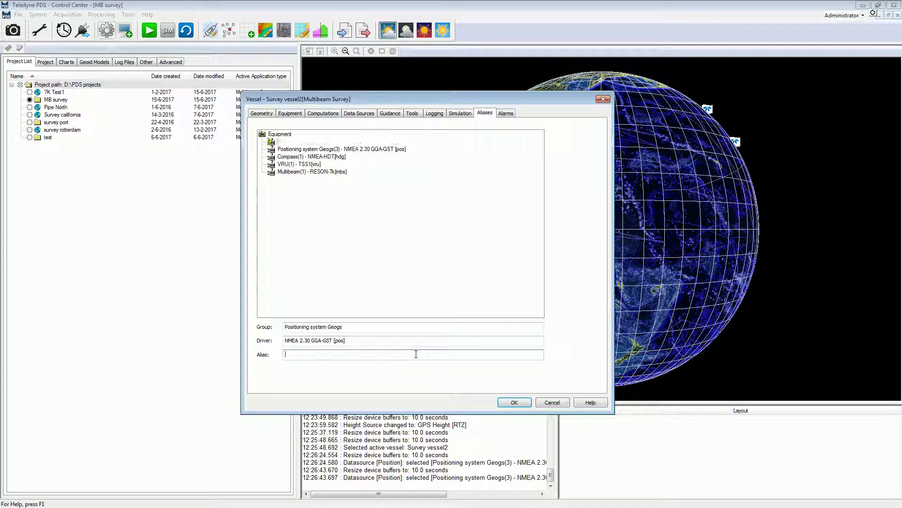
pyautogui.write('position source 1')
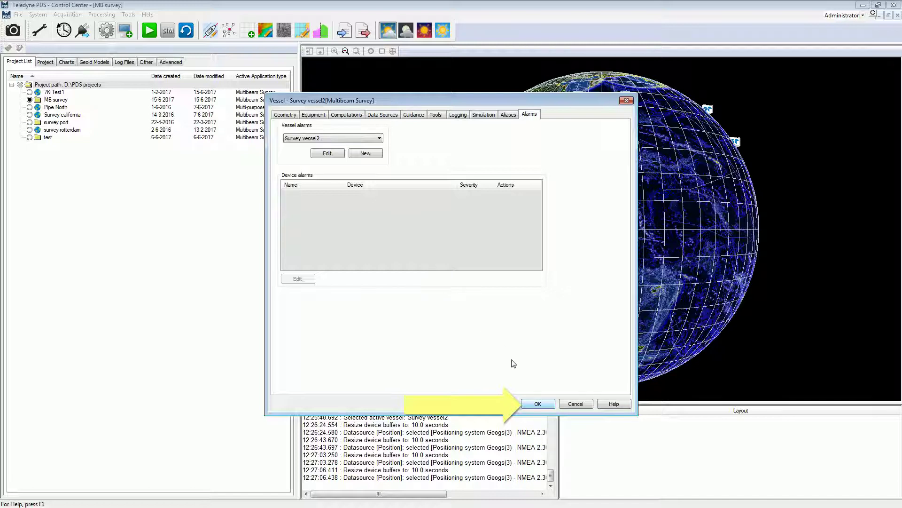
pyautogui.click(549, 406)
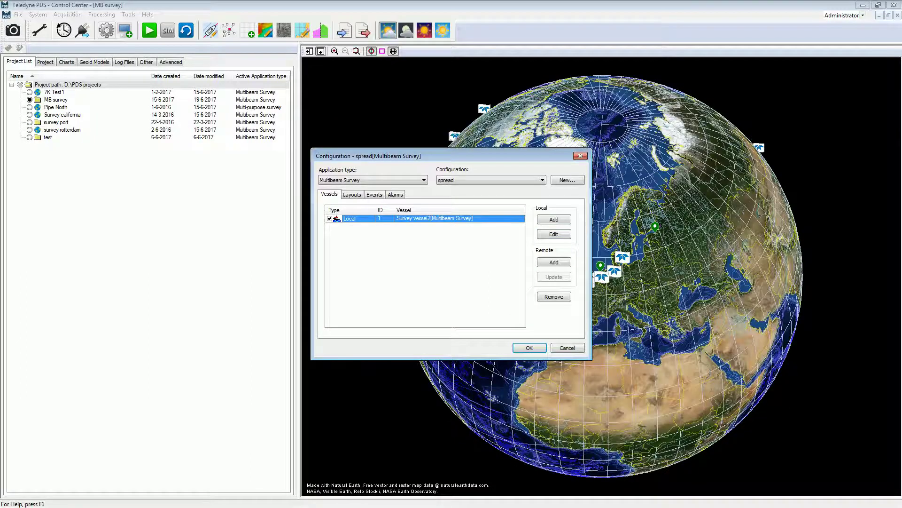
pyautogui.doubleClick(473, 219)
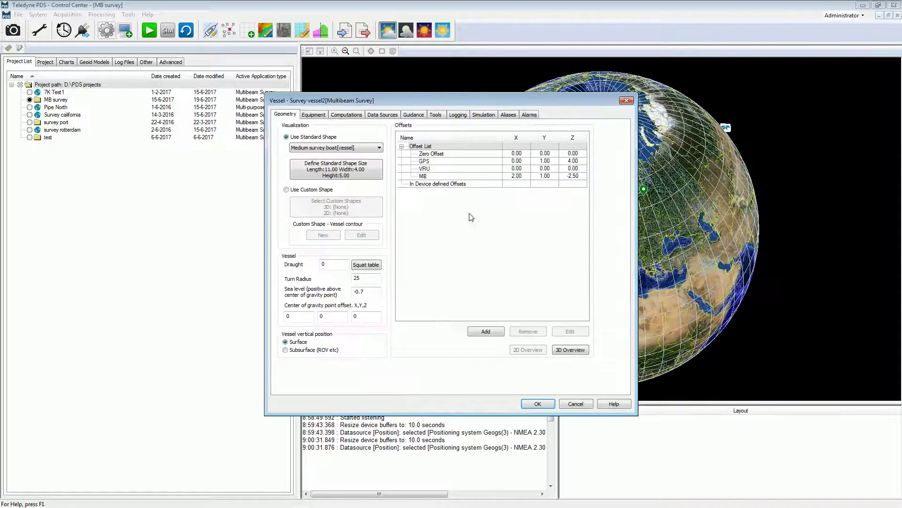